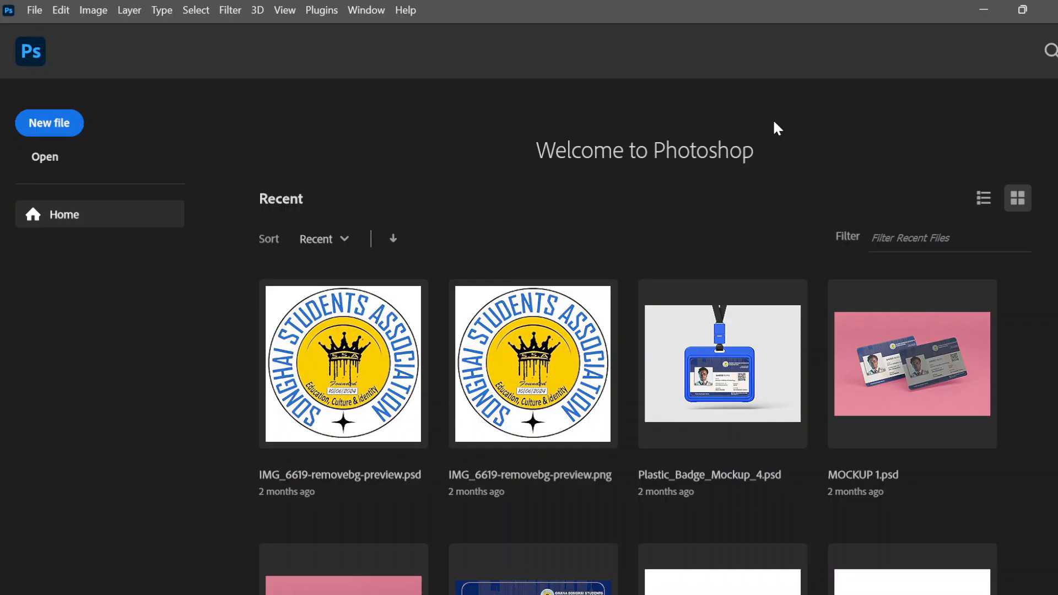
Restore down Photoshop and bring the Downloads File Explorer window to the front
scroll(665, 353, down, 10)
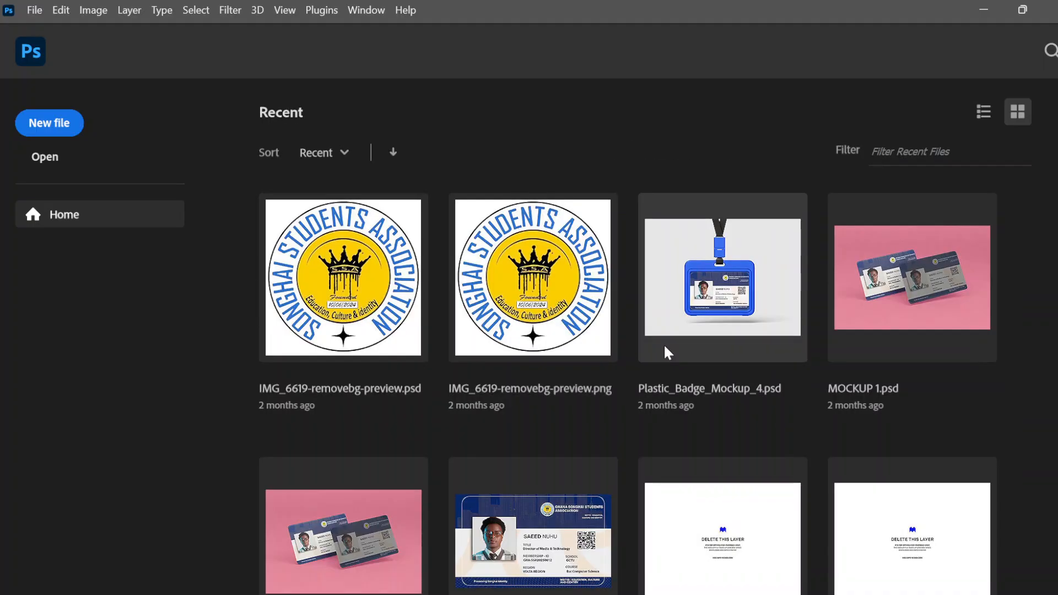
scroll(666, 353, down, 7)
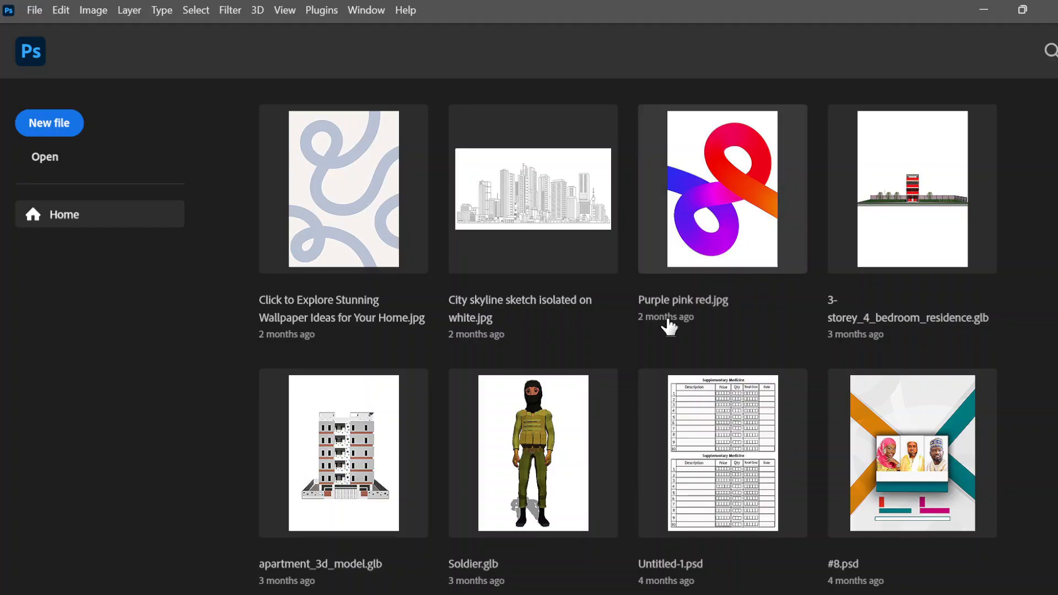
scroll(670, 327, up, 10)
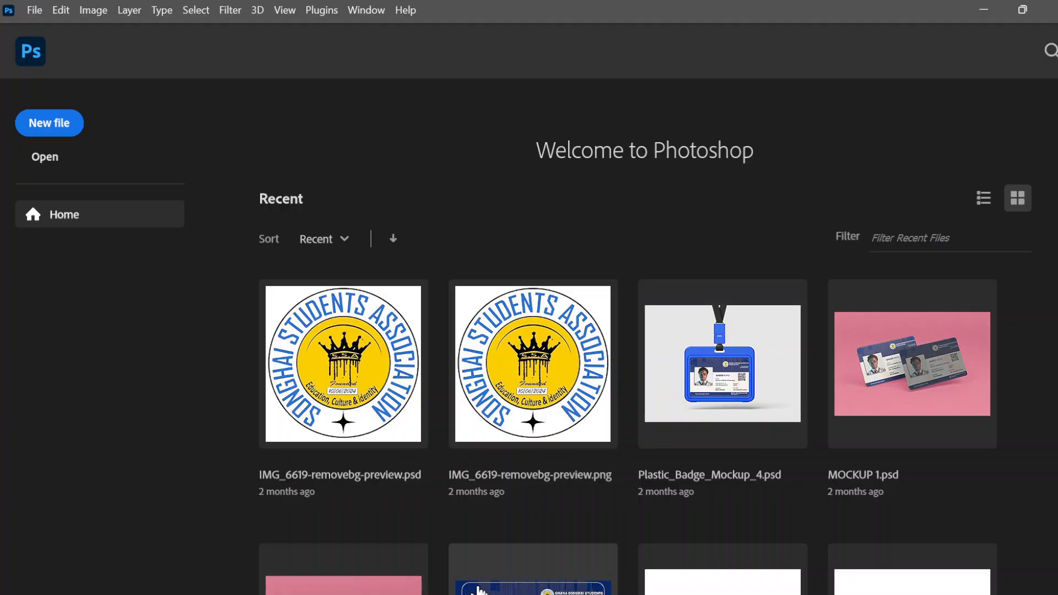
click(1027, 8)
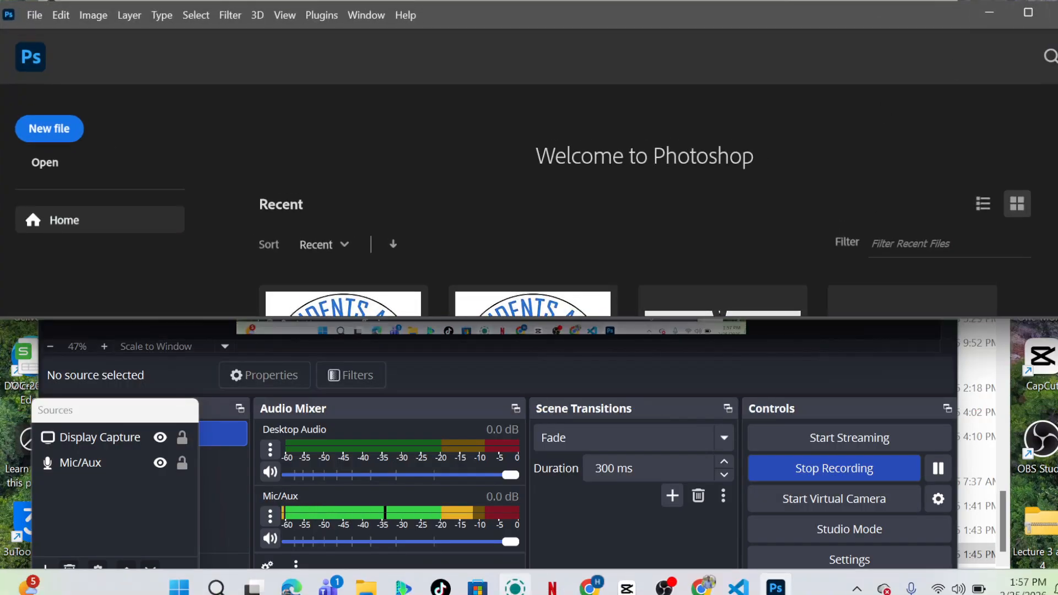
mouse_move(379, 590)
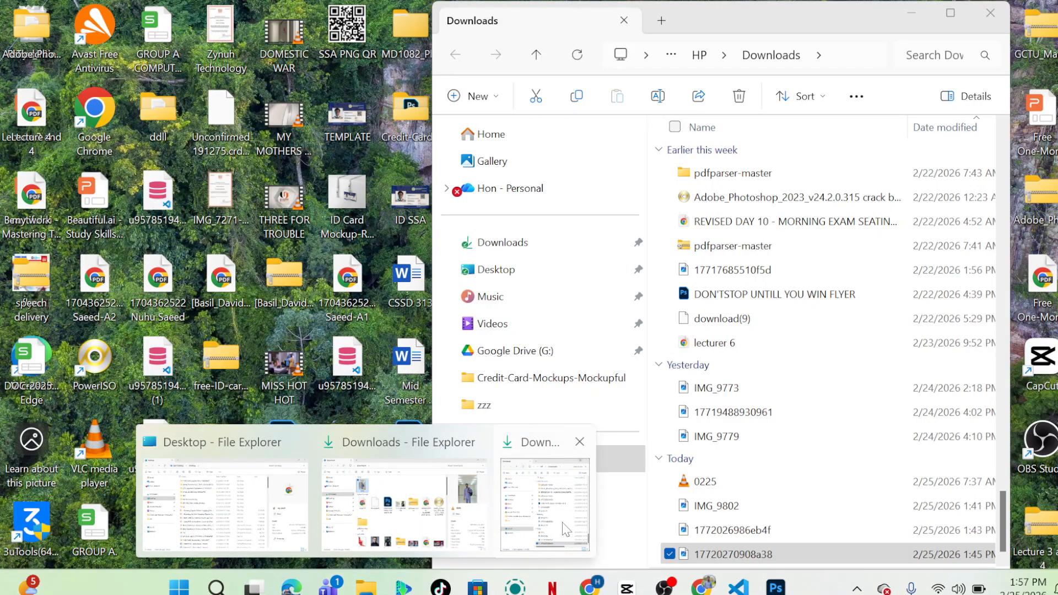
click(565, 529)
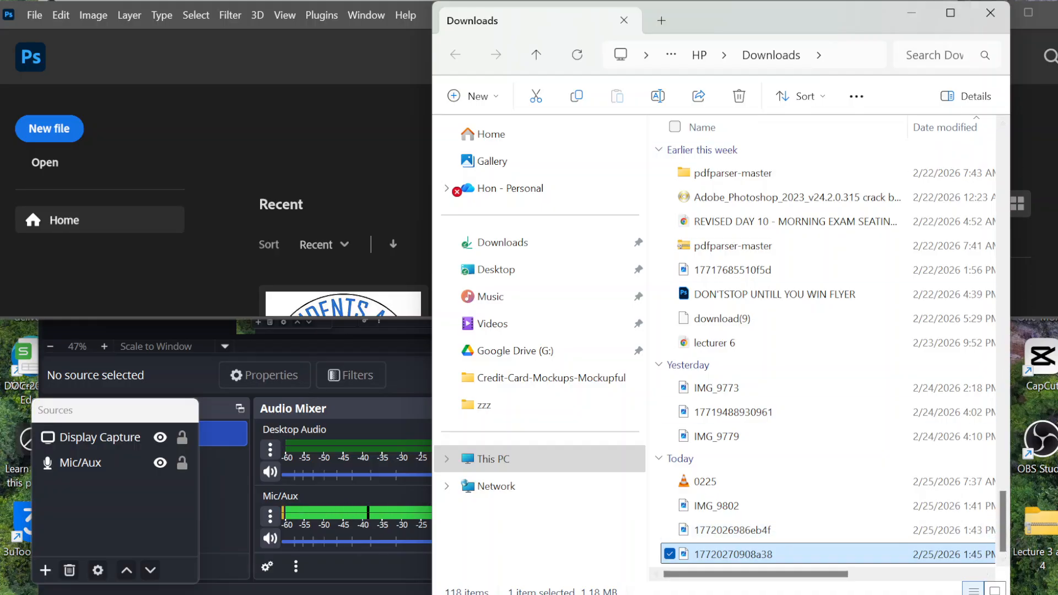
Show Downloads as large icons, with today's airplane images such as IMG_9802 listed first
click(994, 590)
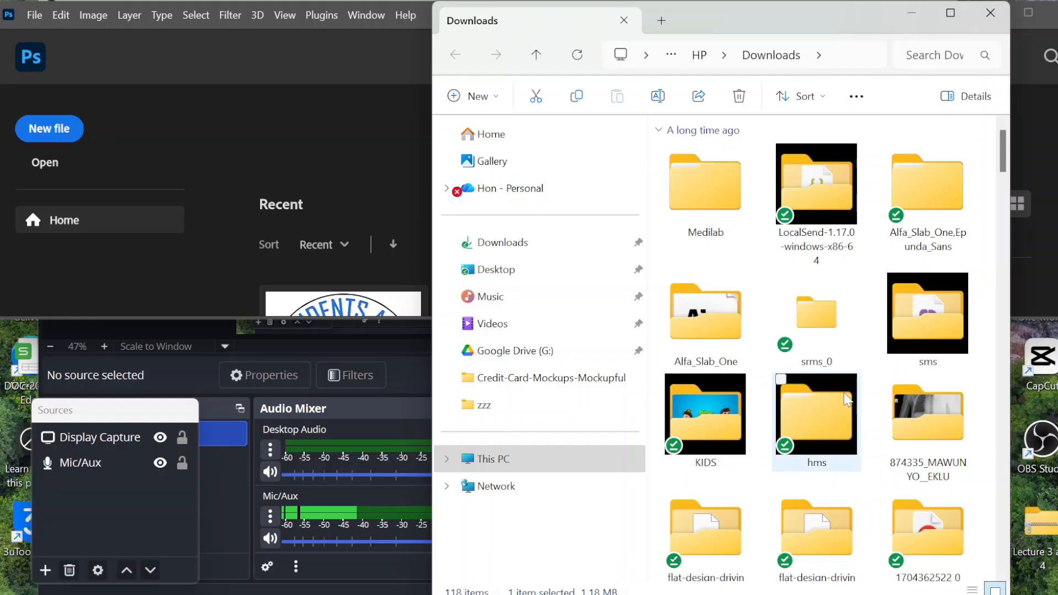
scroll(844, 393, down, 8)
scroll(844, 392, down, 15)
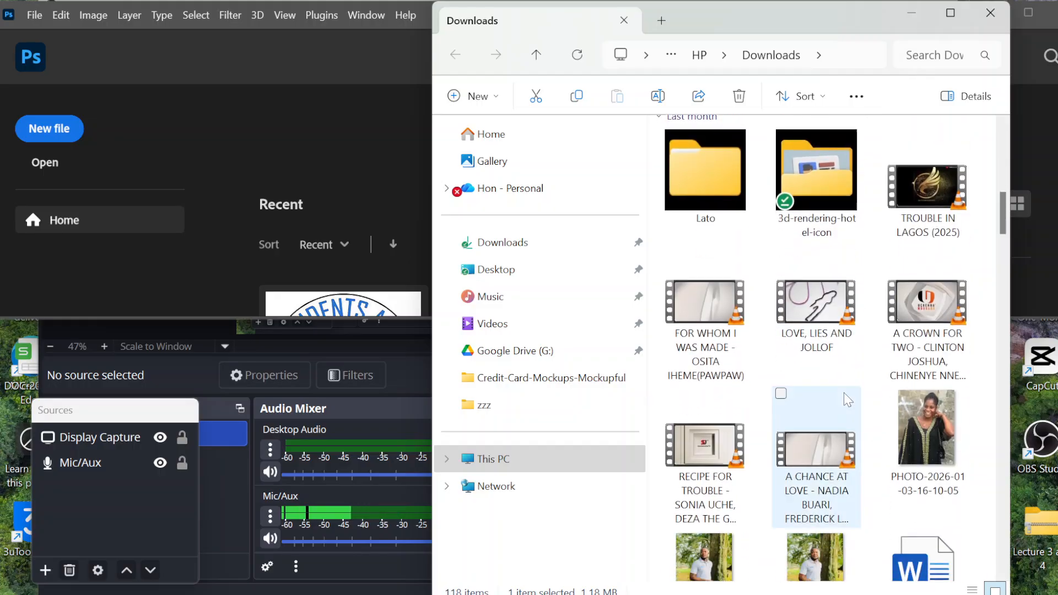
scroll(846, 400, down, 15)
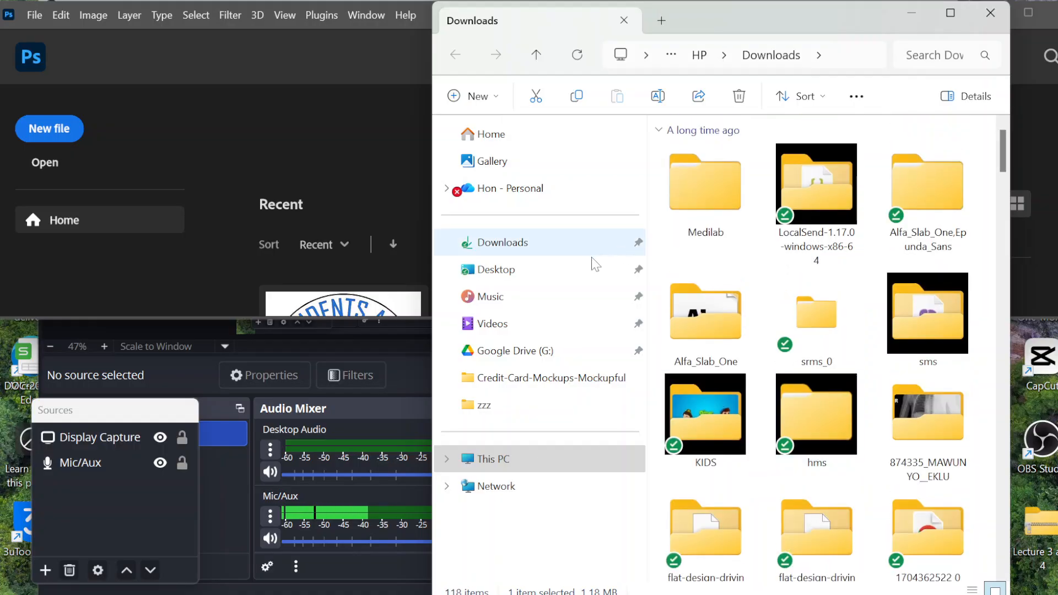
click(549, 253)
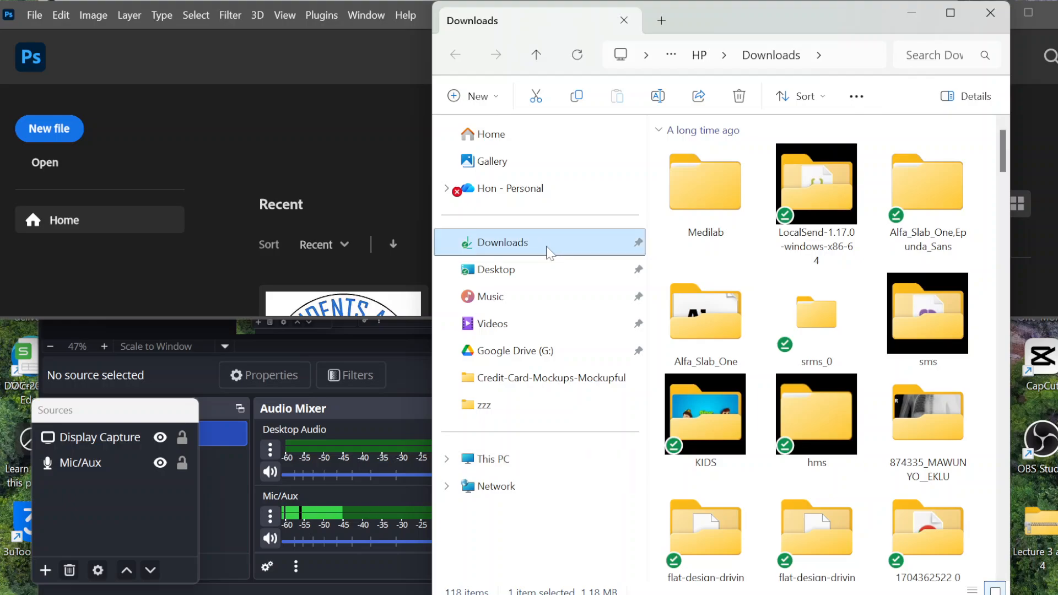
click(599, 251)
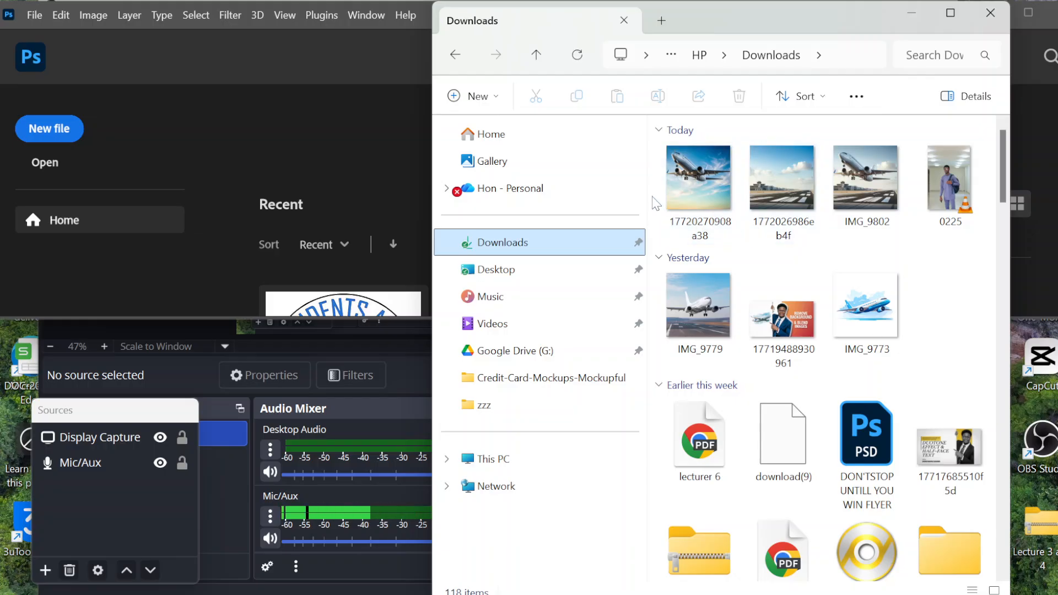
Select the three Today images plus IMG_9779 and IMG_9773, and drag all five into Photoshop
drag(658, 196, 877, 175)
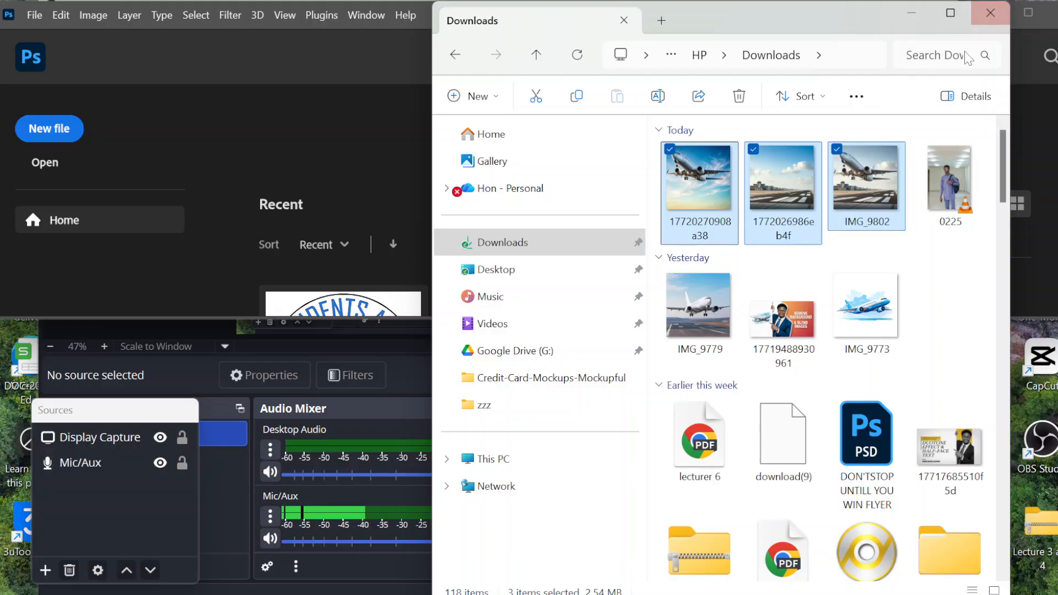
ctrl+click(708, 319)
ctrl+click(865, 309)
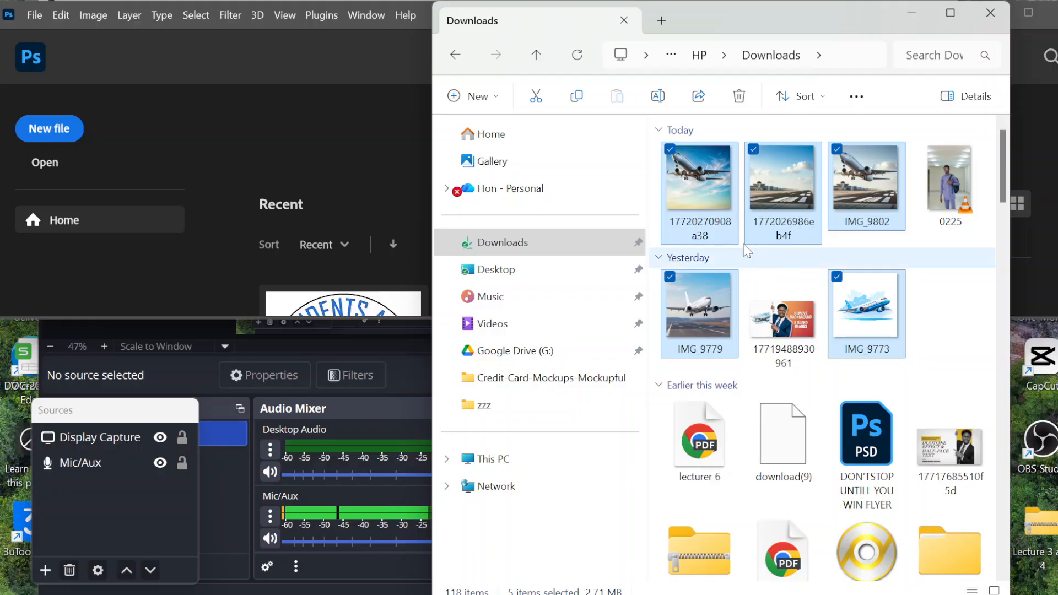
drag(702, 206, 380, 176)
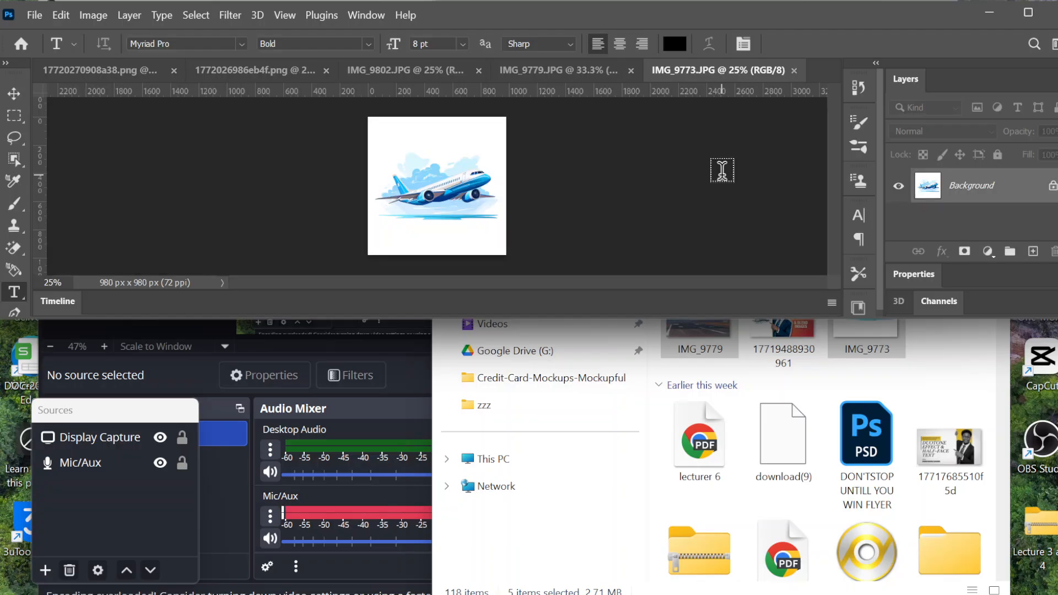
Maximize Photoshop and select the Move tool
click(1034, 17)
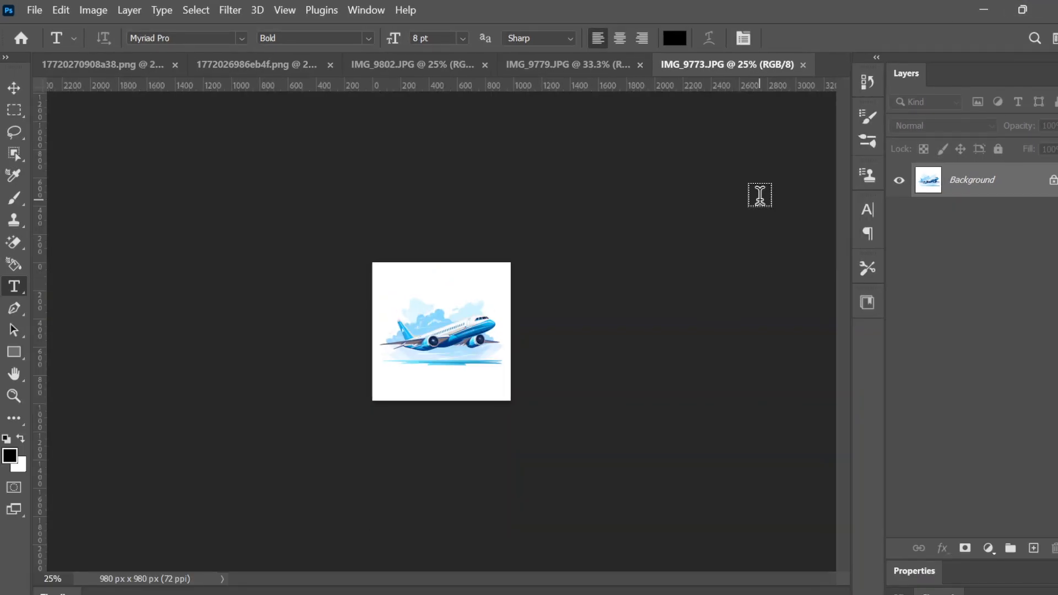
scroll(760, 195, up, 8)
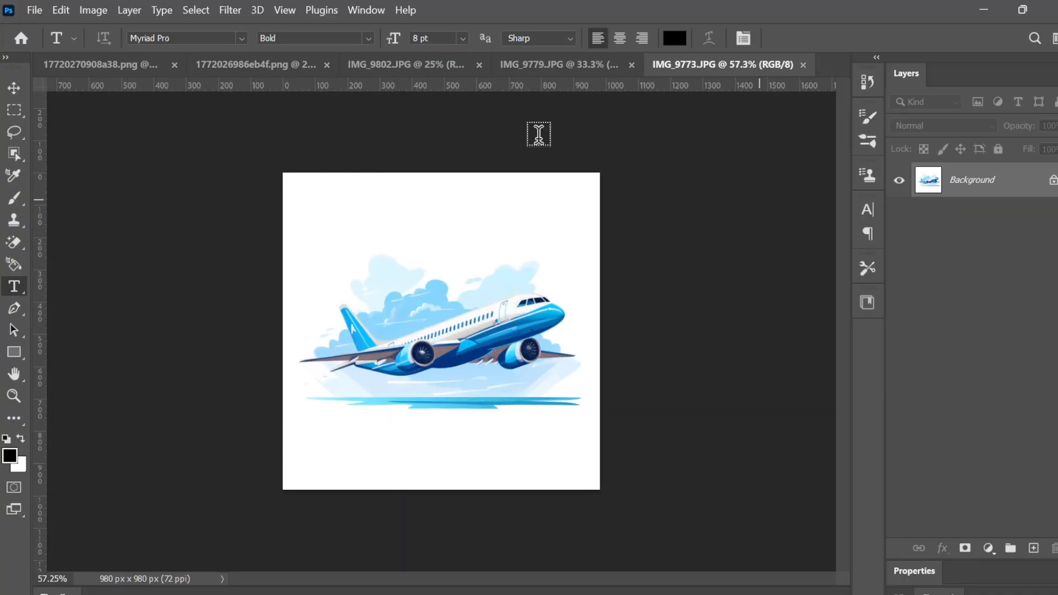
click(11, 85)
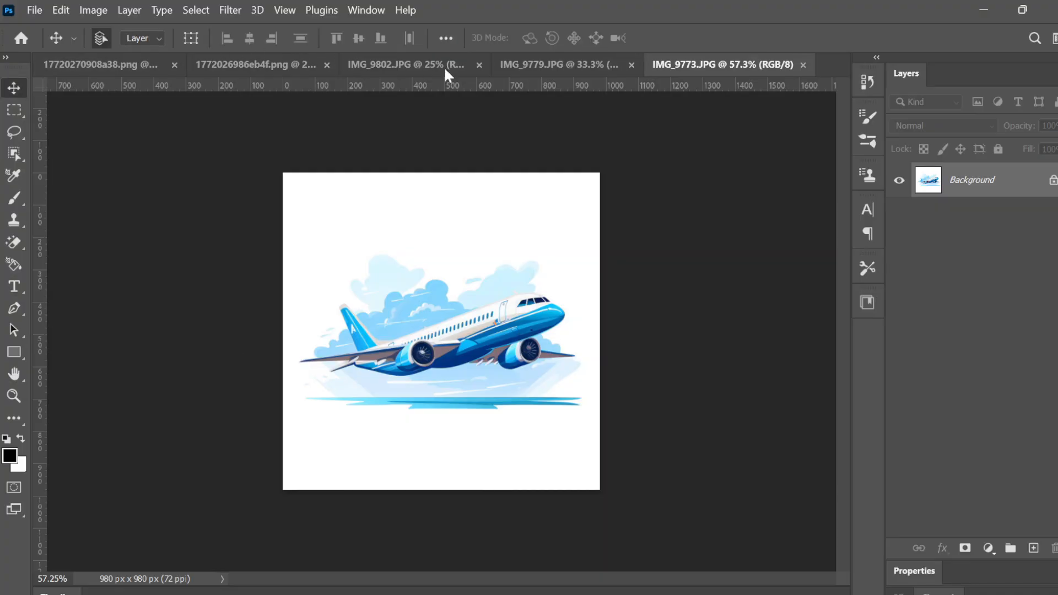
click(562, 69)
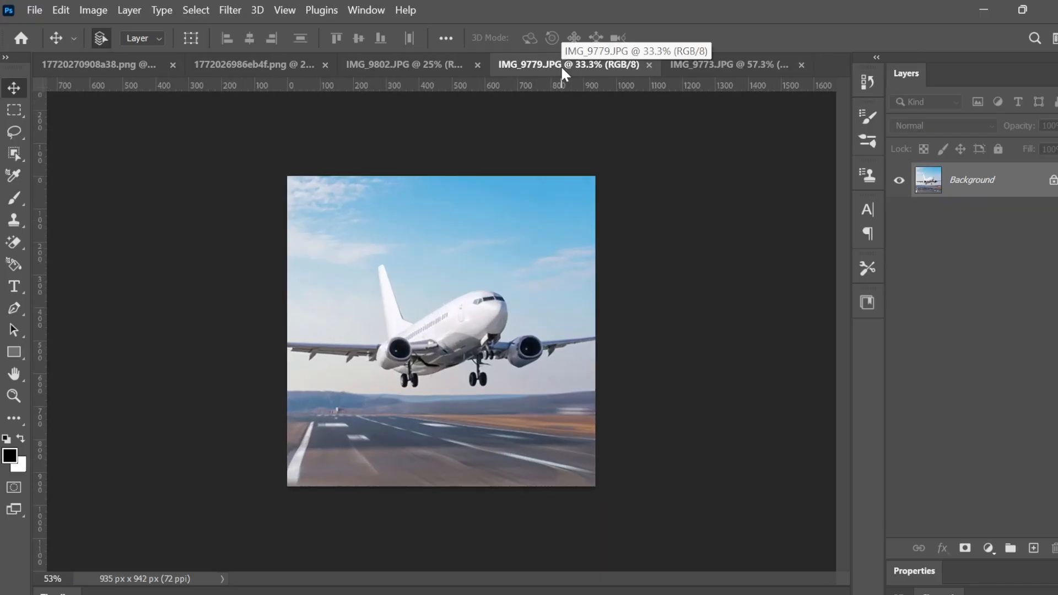
scroll(562, 69, up, 2)
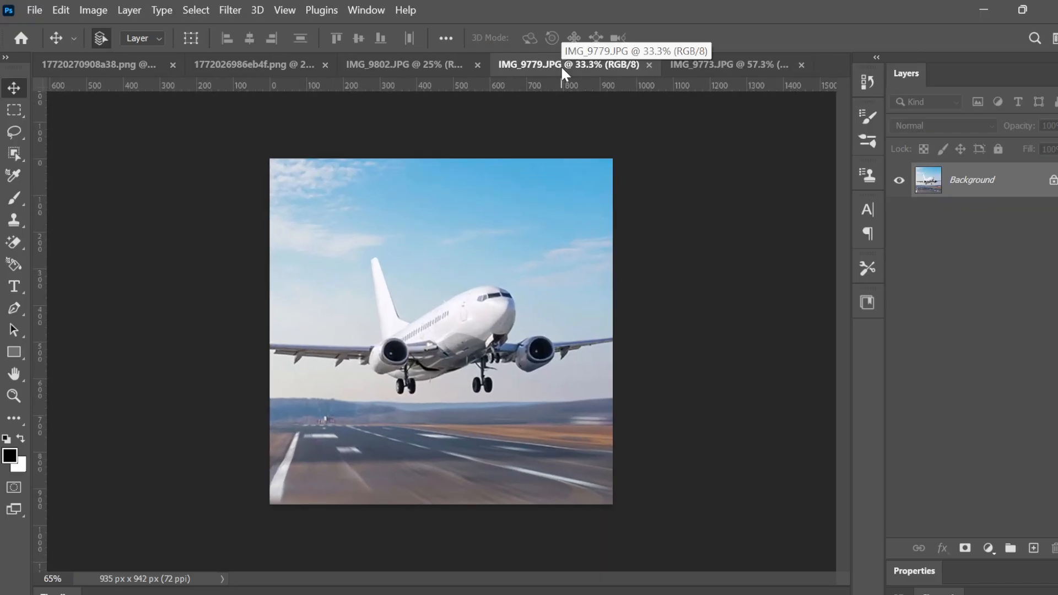
click(433, 64)
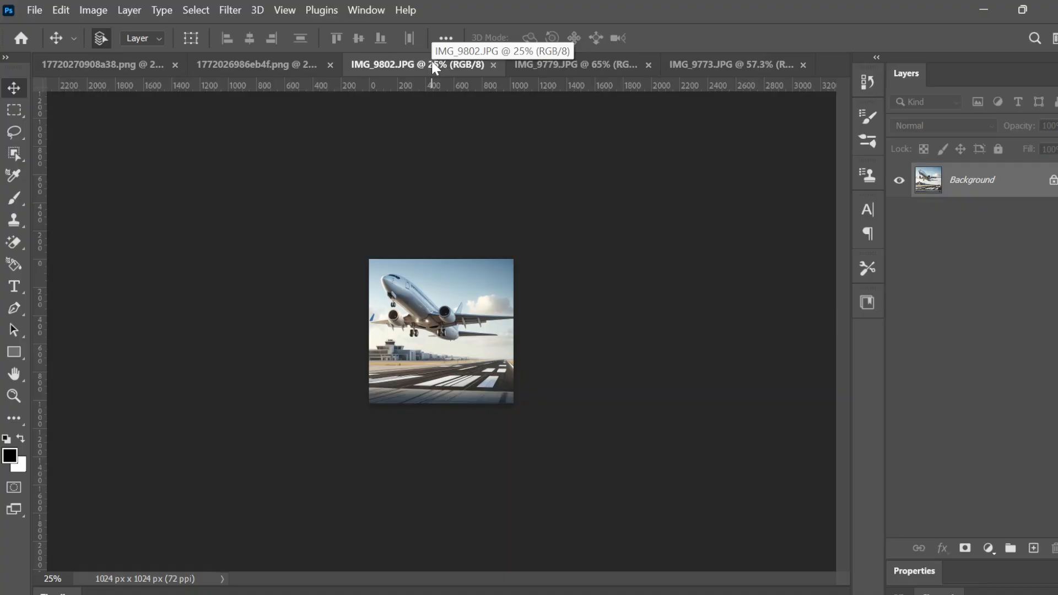
scroll(432, 64, up, 5)
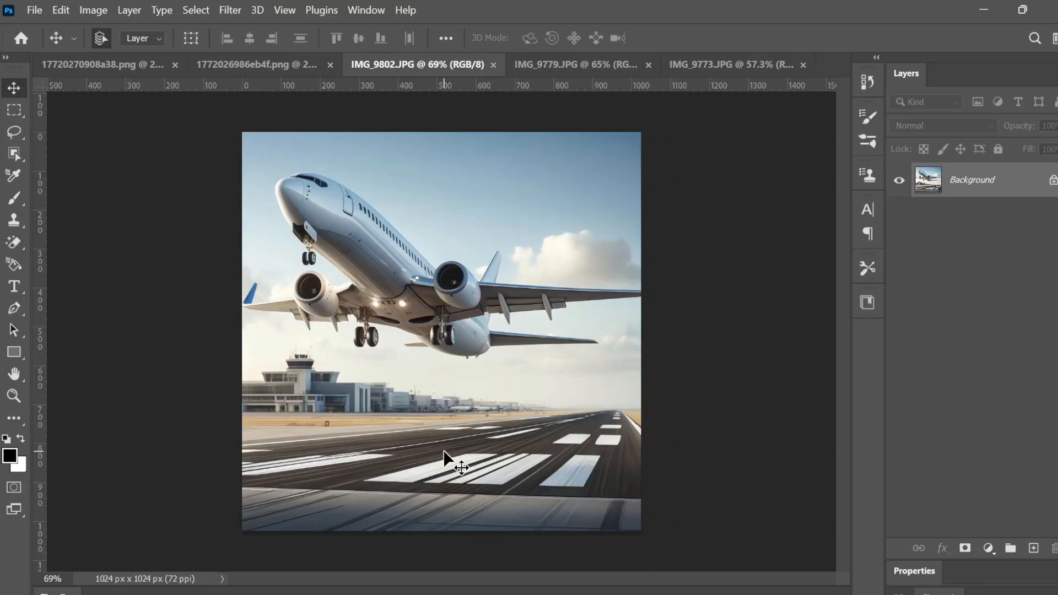
scroll(444, 452, up, 3)
scroll(444, 452, down, 5)
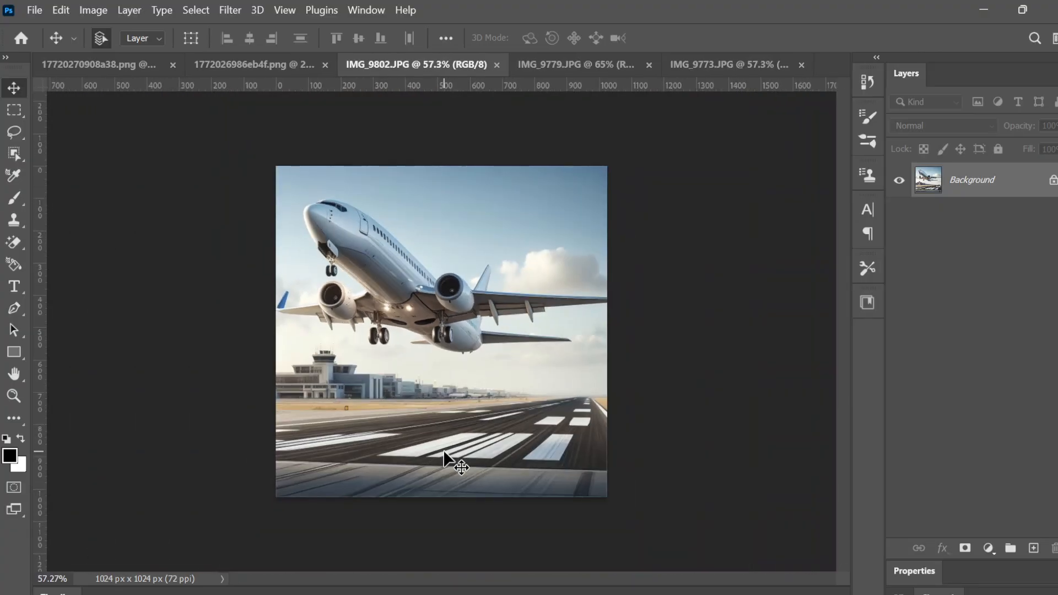
click(230, 61)
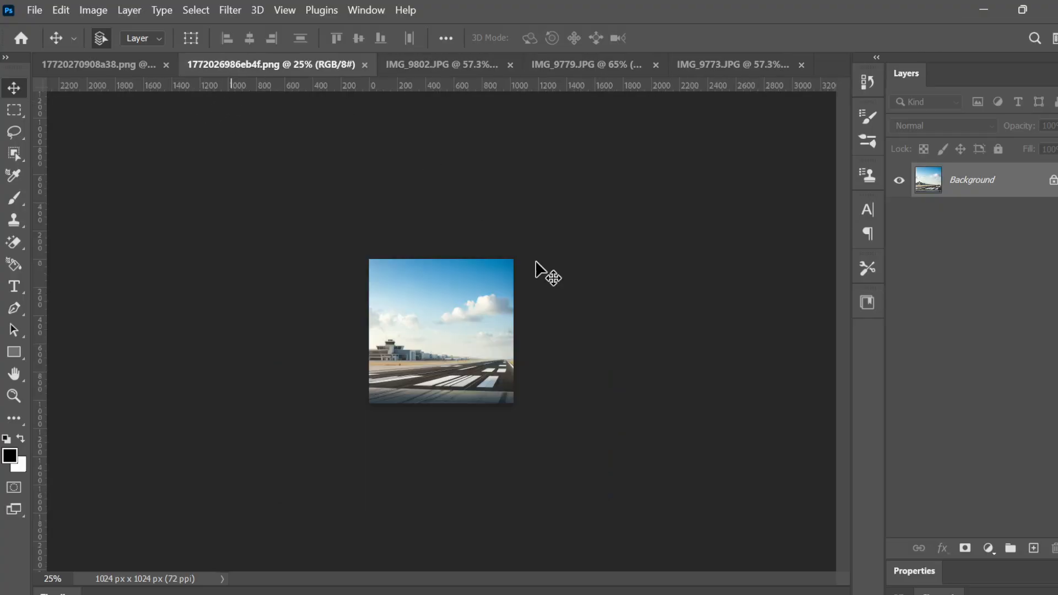
scroll(565, 293, up, 2)
scroll(560, 285, up, 3)
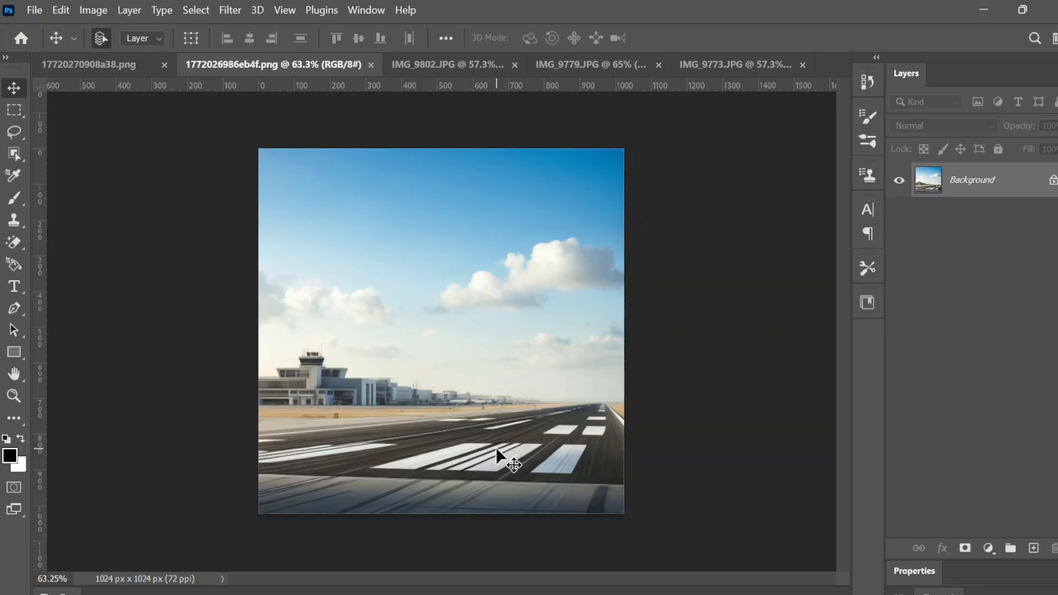
click(134, 66)
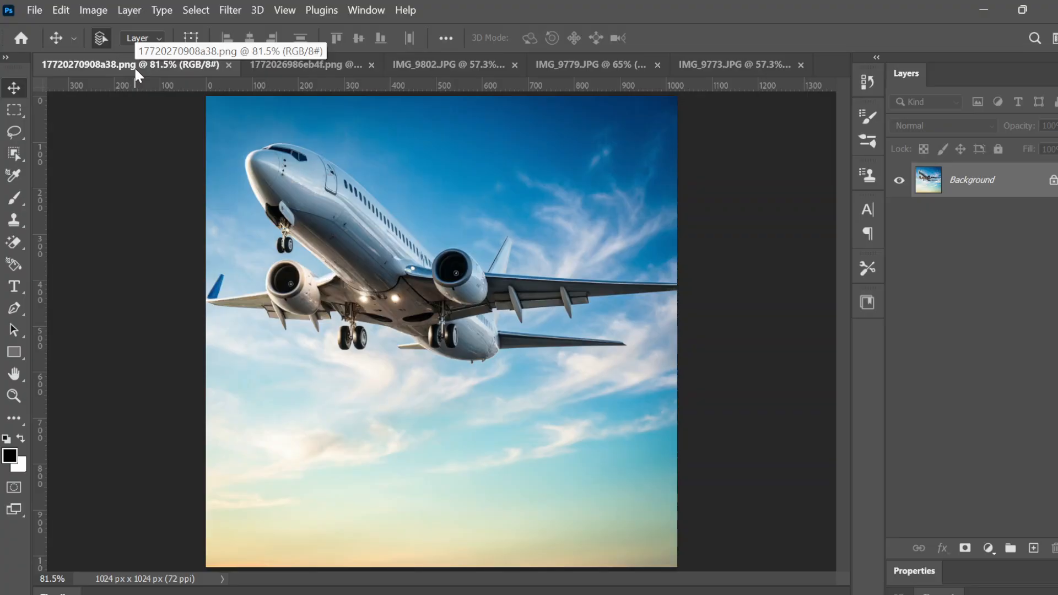
click(413, 66)
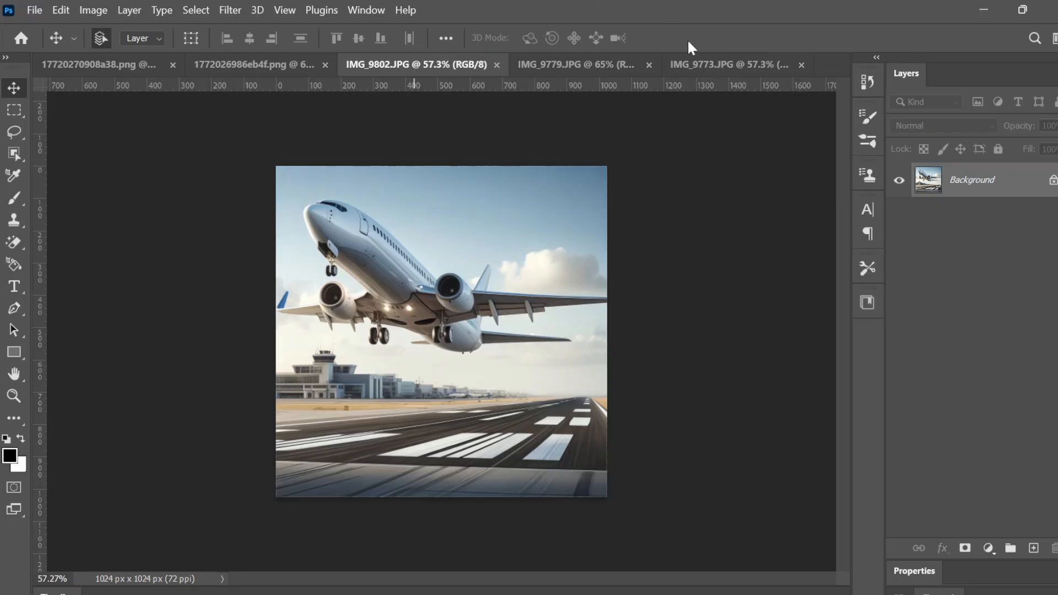
click(706, 64)
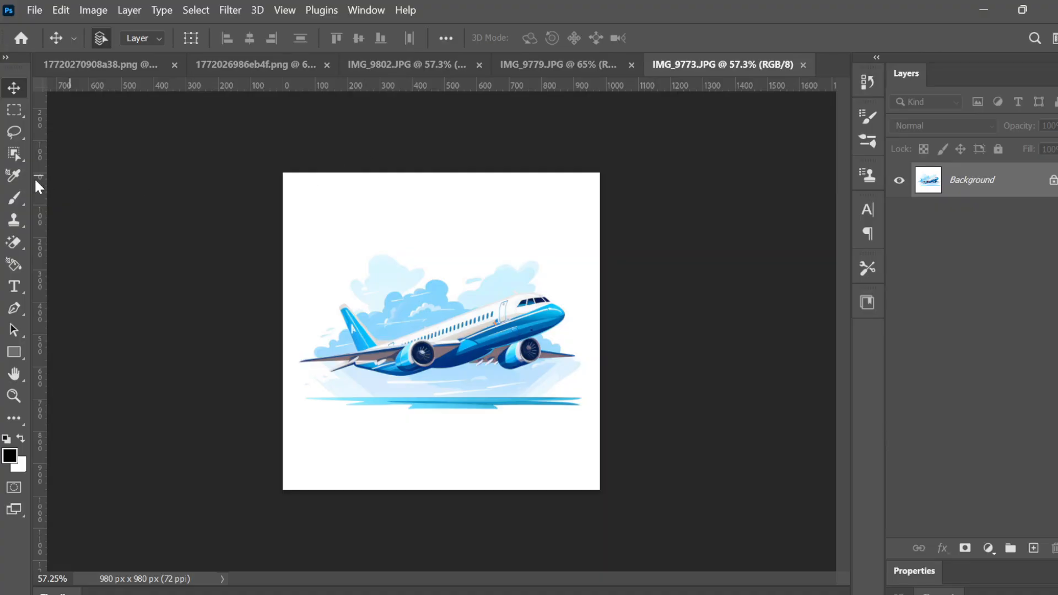
Erase IMG_9773.JPG's white background to transparency with the Magic Eraser tool
click(10, 242)
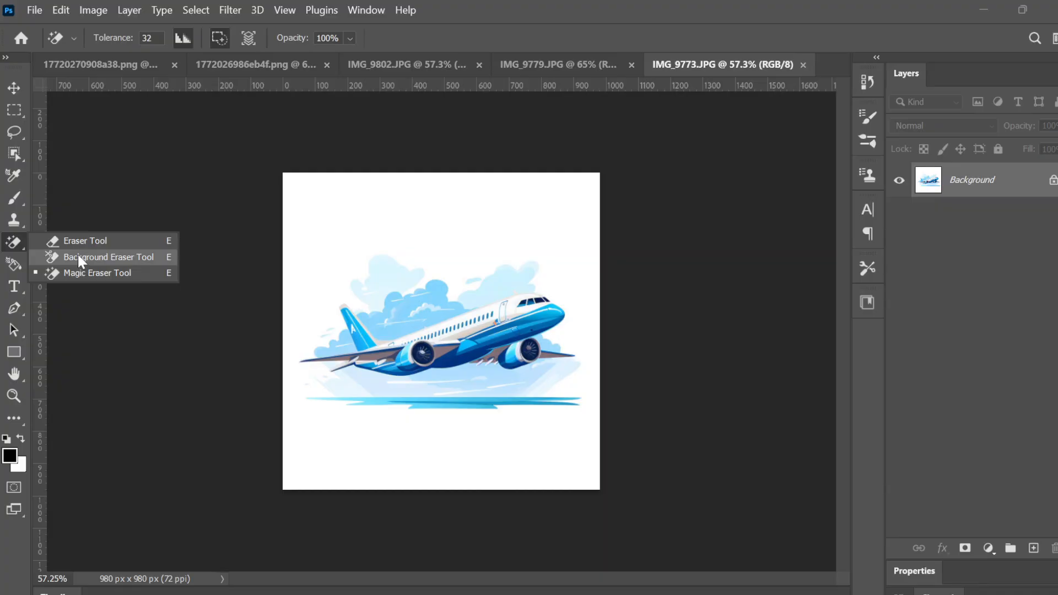
click(81, 273)
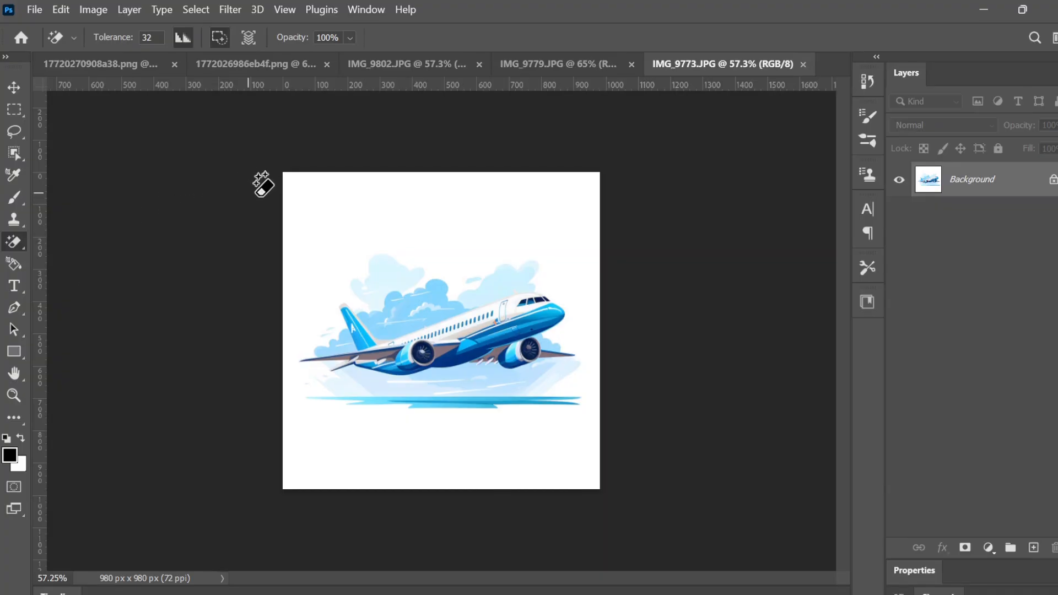
click(307, 207)
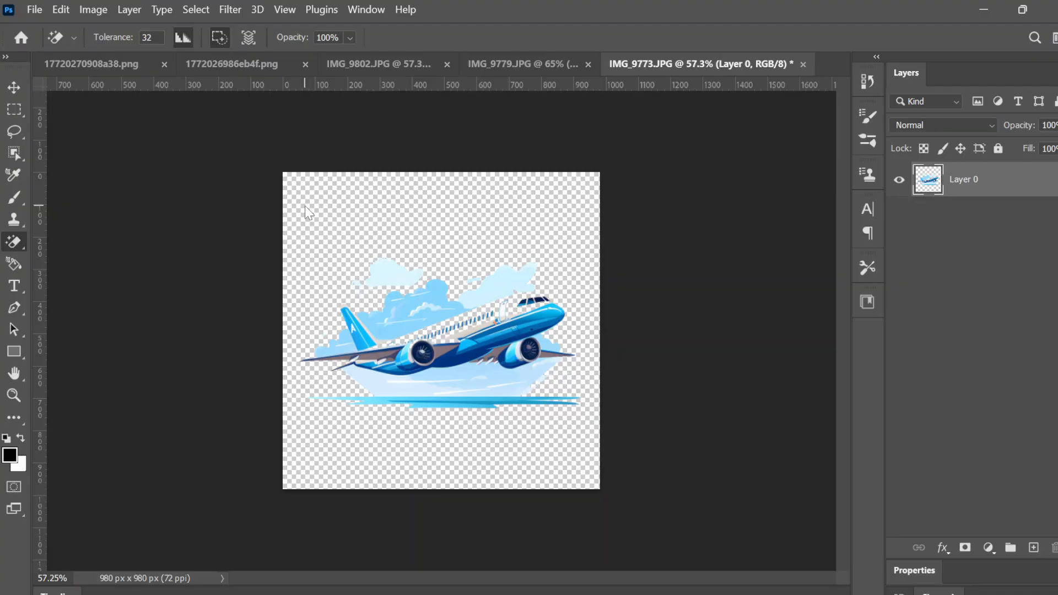
Undo the background erase and add an all-white layer mask to Layer 0
key(ctrl+z)
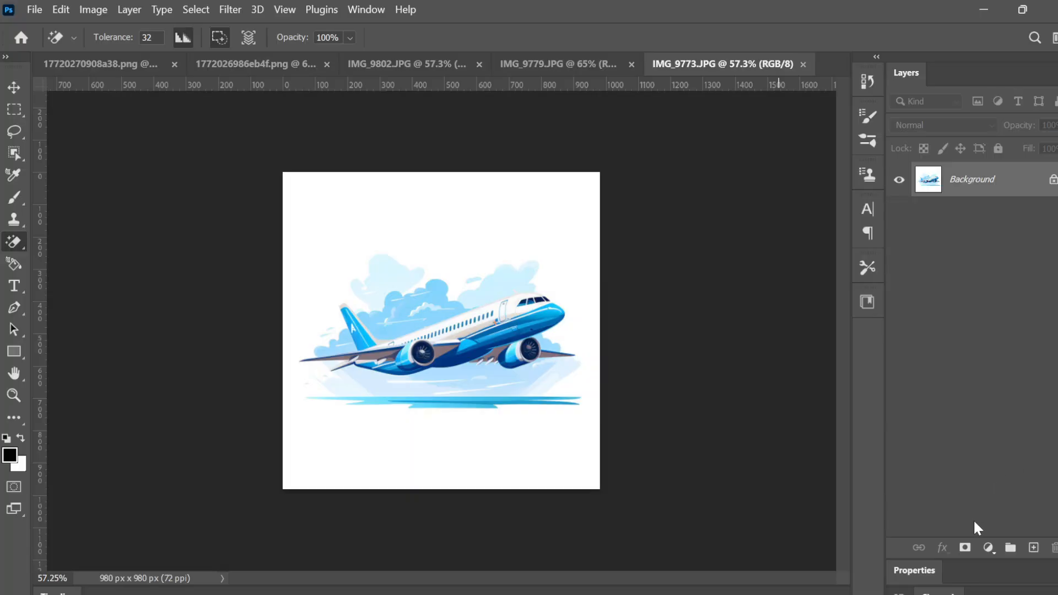
click(965, 548)
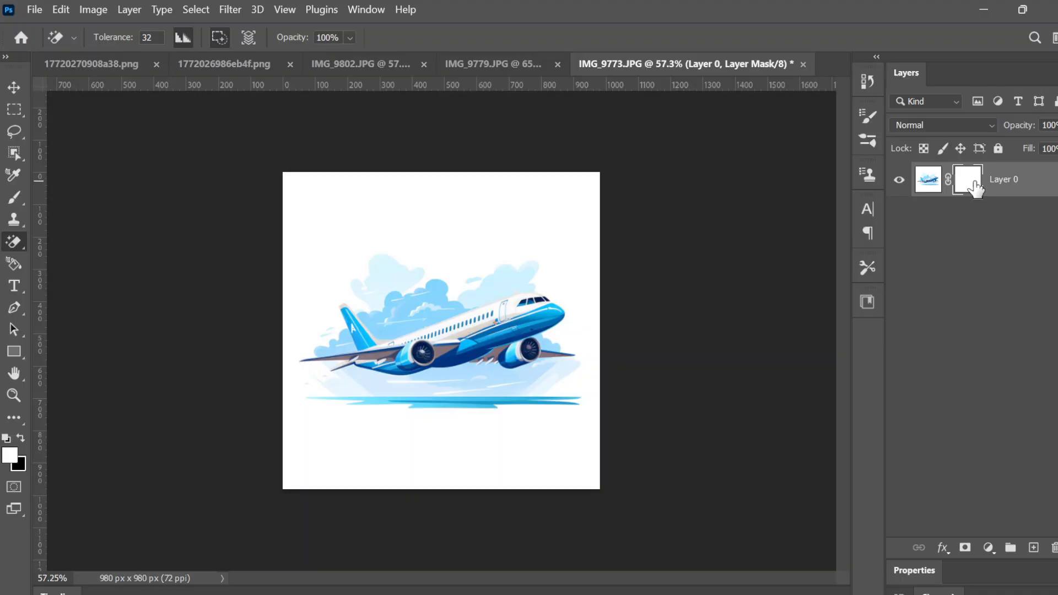
Undo the layer mask and unlock the Background into a plain Layer 0
key(ctrl+z)
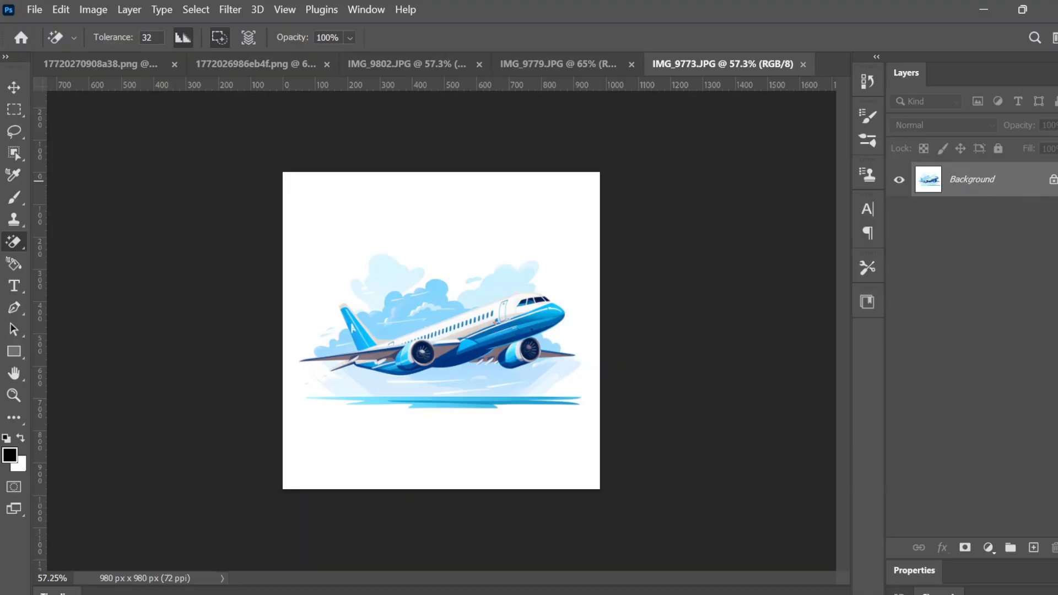
click(1052, 180)
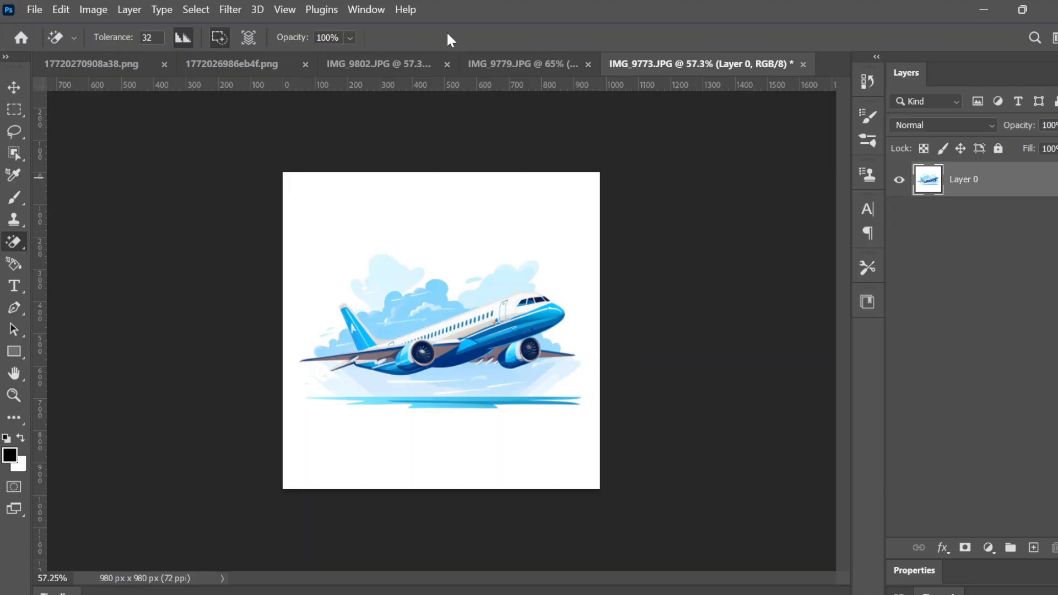
click(368, 9)
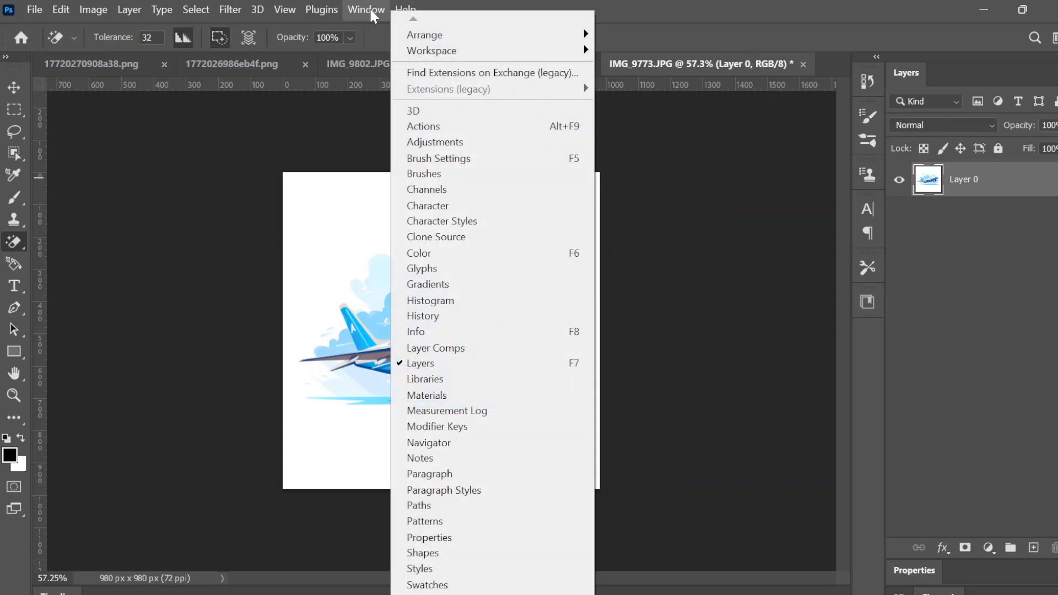
click(317, 11)
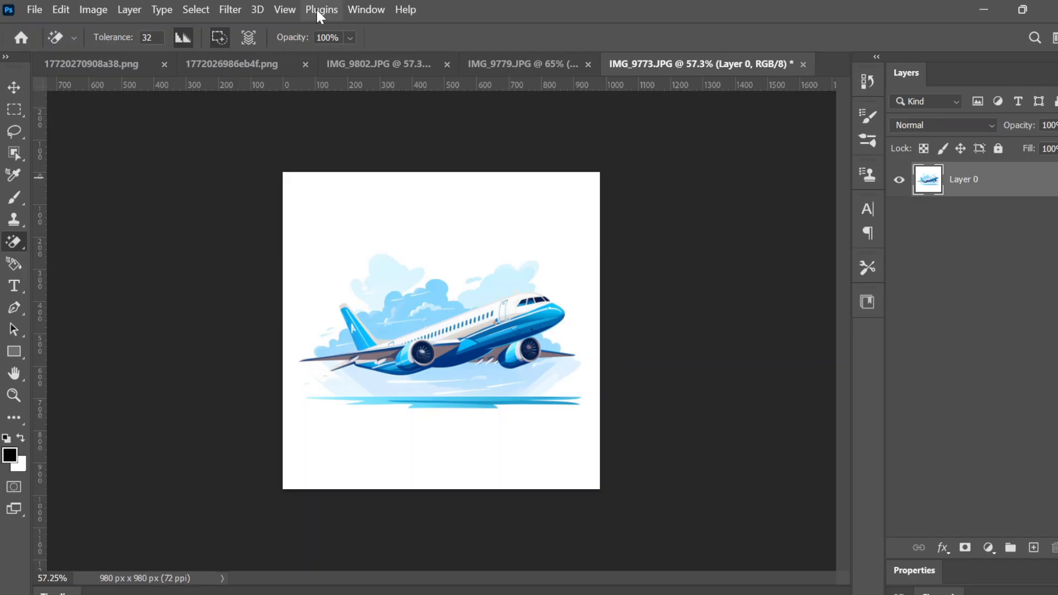
right_click(973, 197)
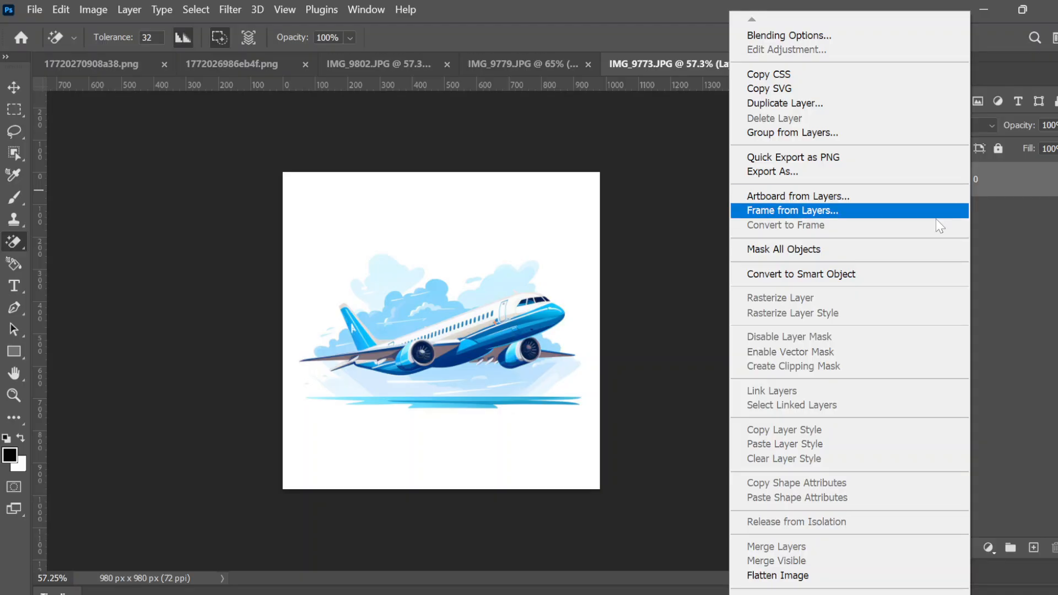
click(917, 288)
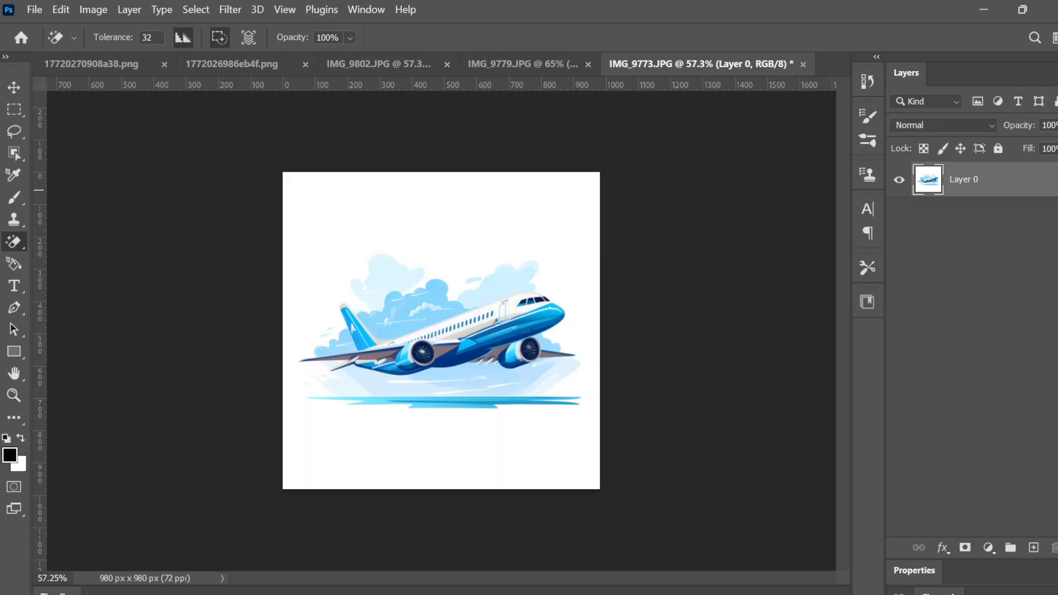
right_click(21, 238)
click(84, 271)
Try the Magic Eraser on the white background, undo it, and switch to IMG_9779.JPG
click(348, 192)
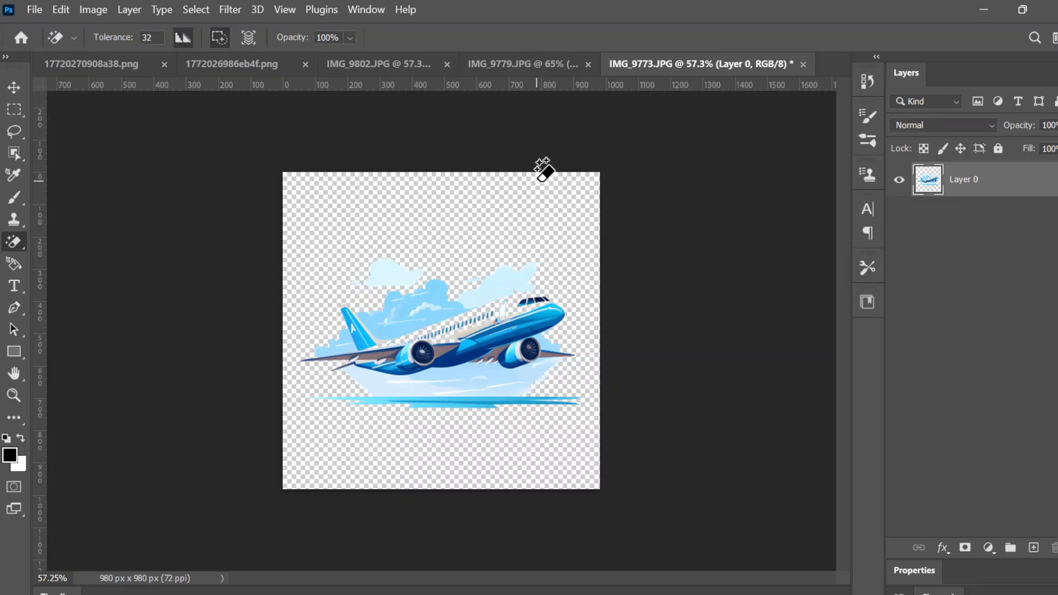
scroll(537, 180, up, 4)
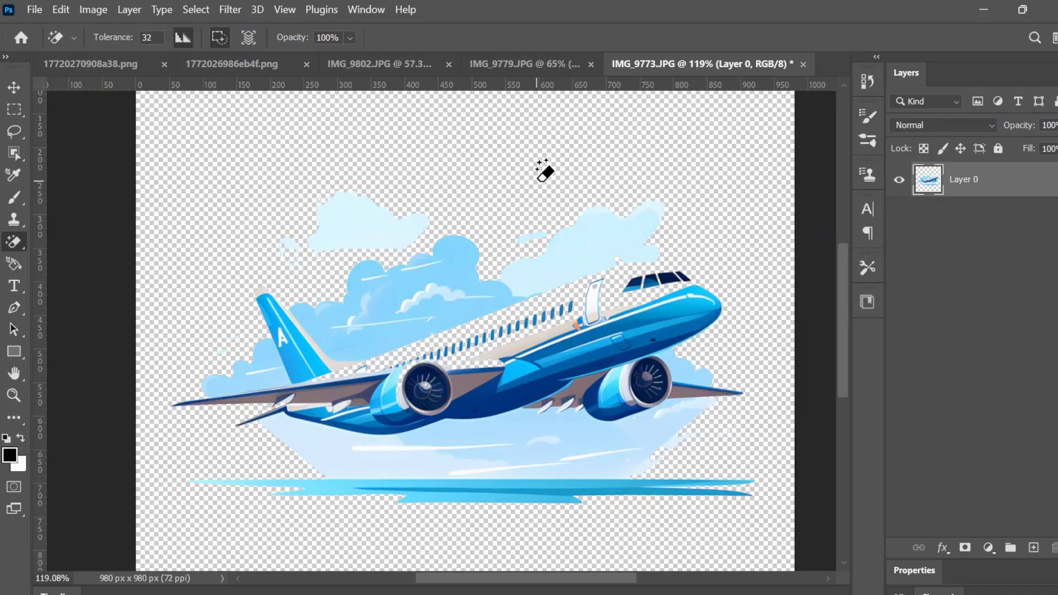
key(ctrl+z)
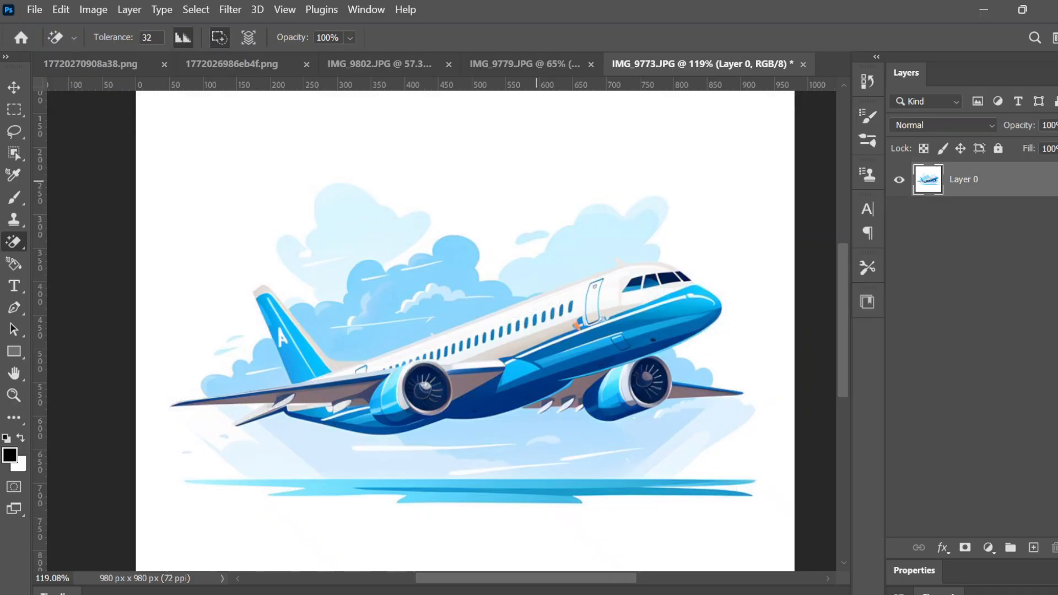
click(530, 61)
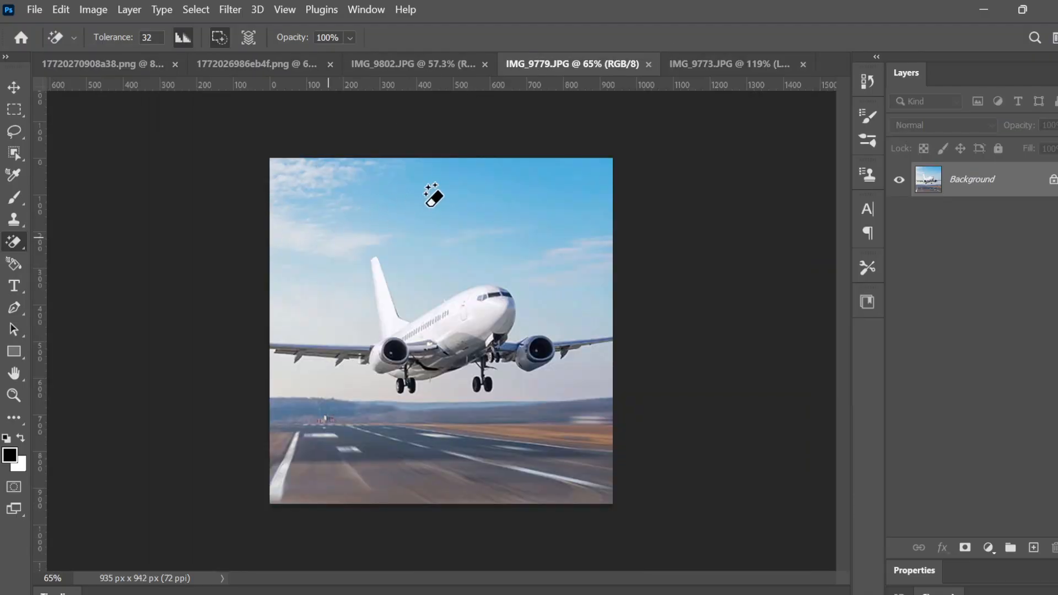
click(469, 198)
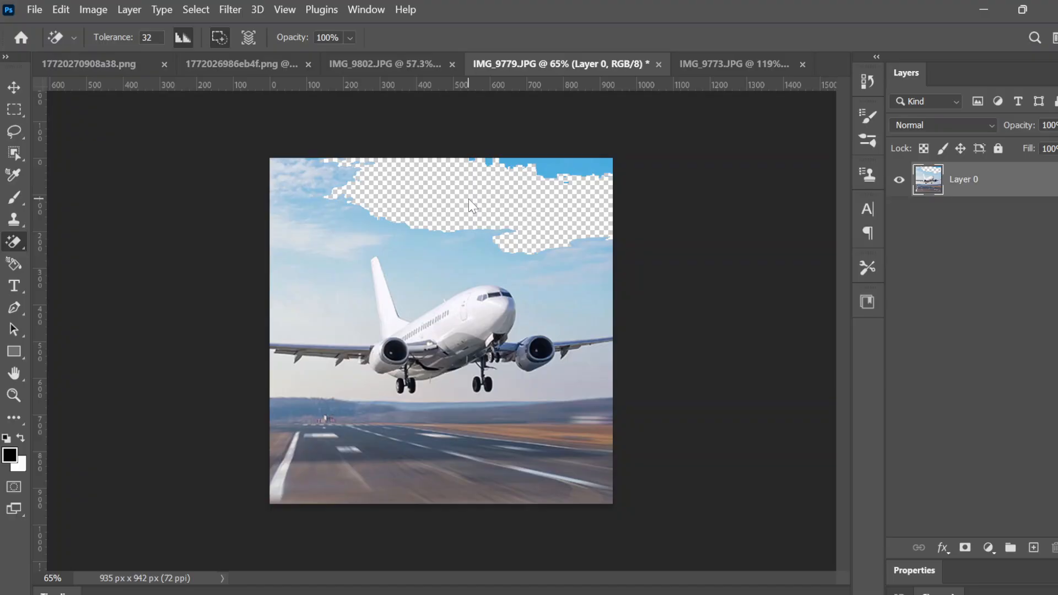
click(13, 88)
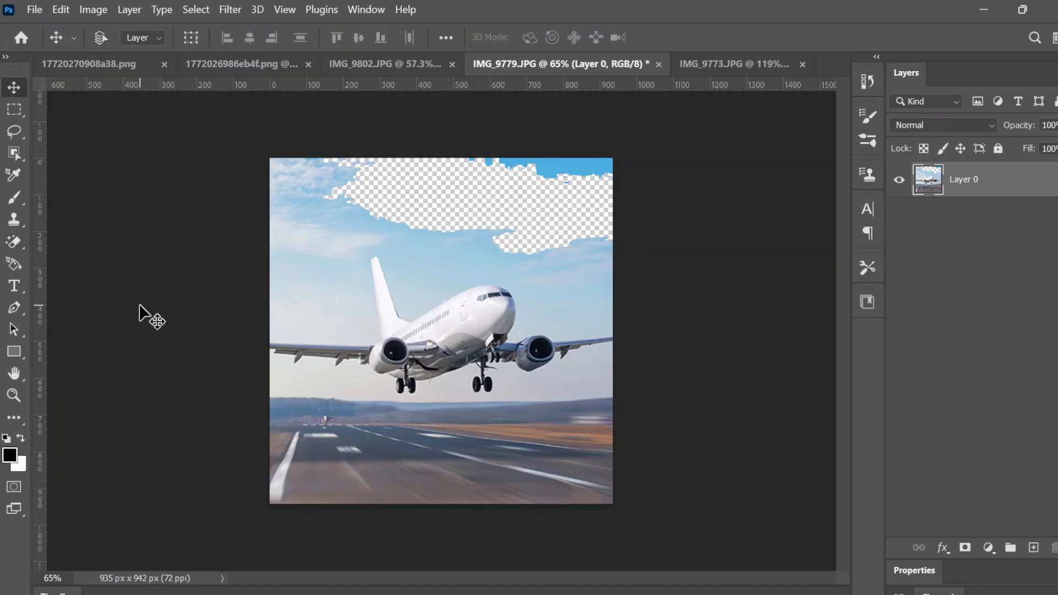
key(ctrl+z)
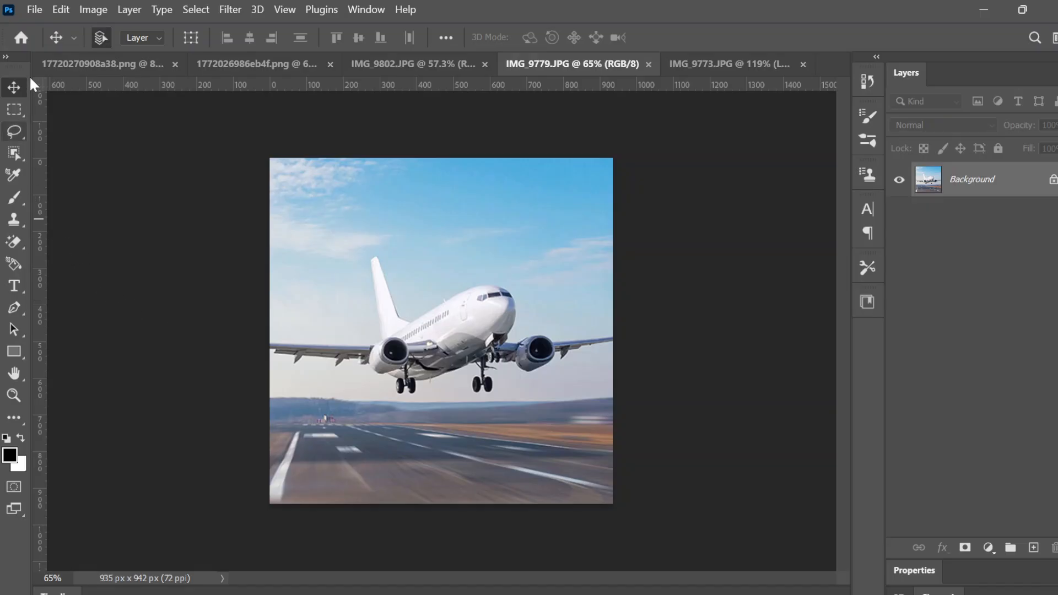
Pick the Rectangular Marquee, unlock the runway photo into Layer 0, and add a white mask
right_click(13, 133)
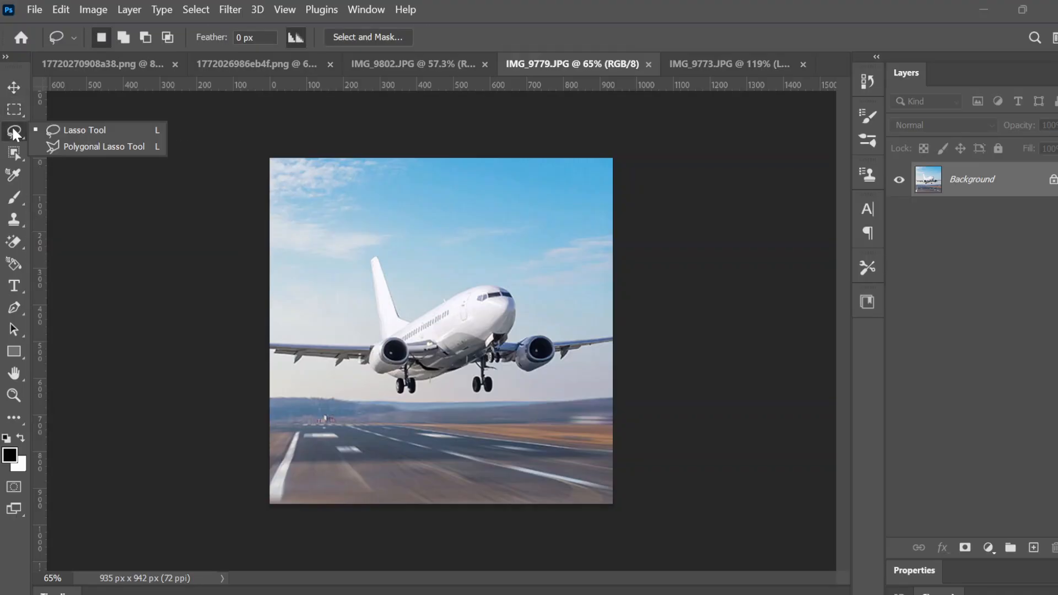
click(89, 128)
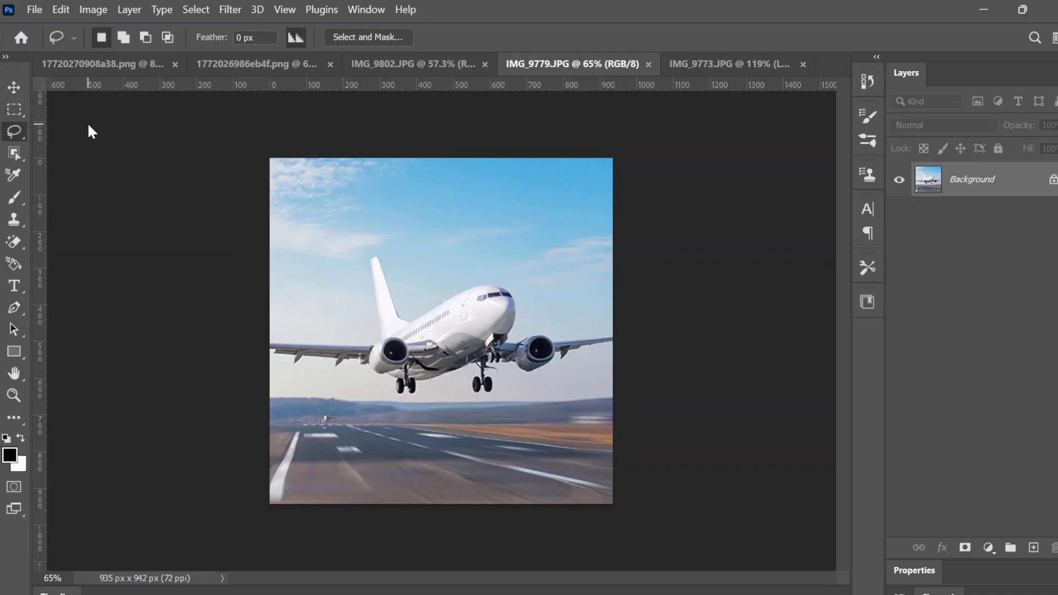
click(23, 110)
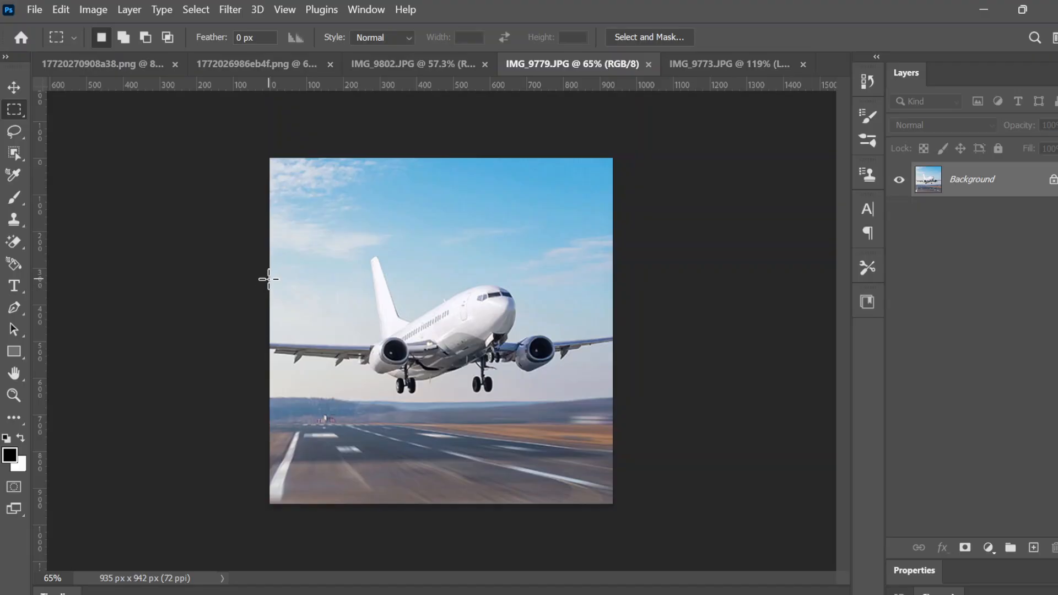
click(1053, 180)
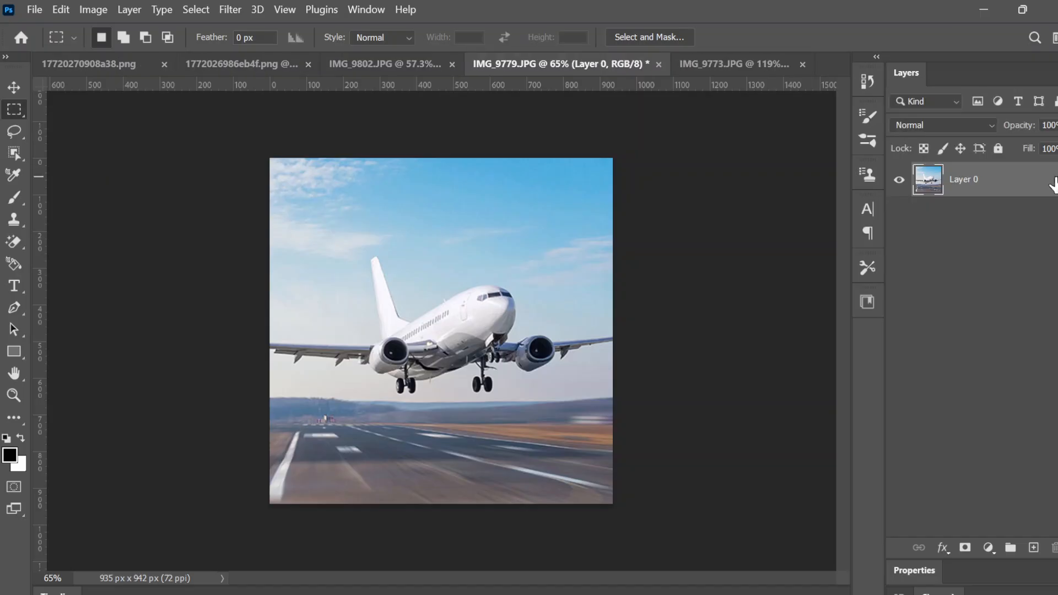
click(965, 548)
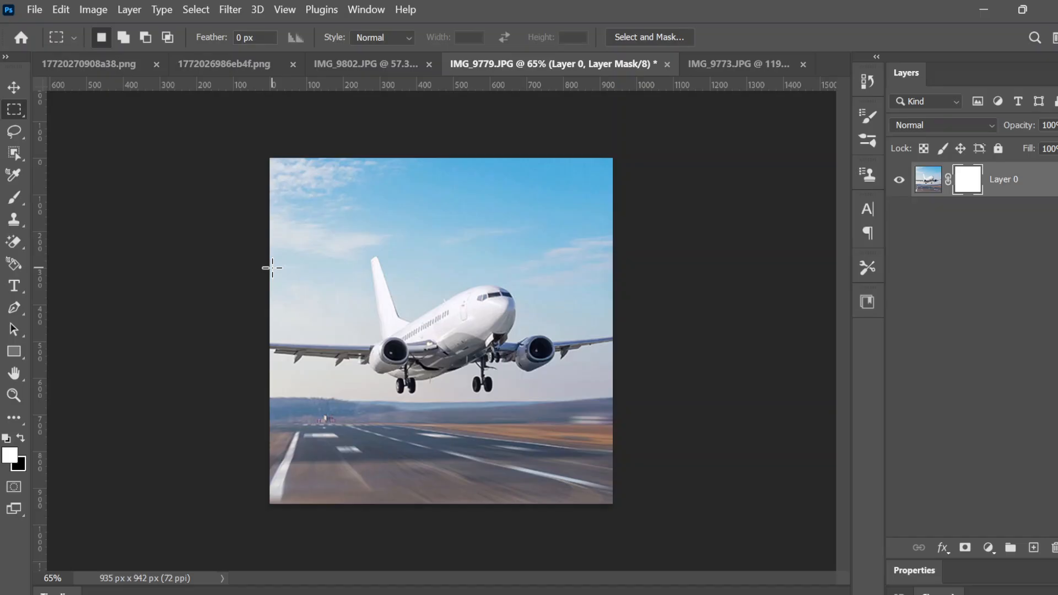
Marquee a band around the airplane, duplicate it as a hidden Layer 0 copy, and target Layer 0's mask
drag(272, 268, 634, 392)
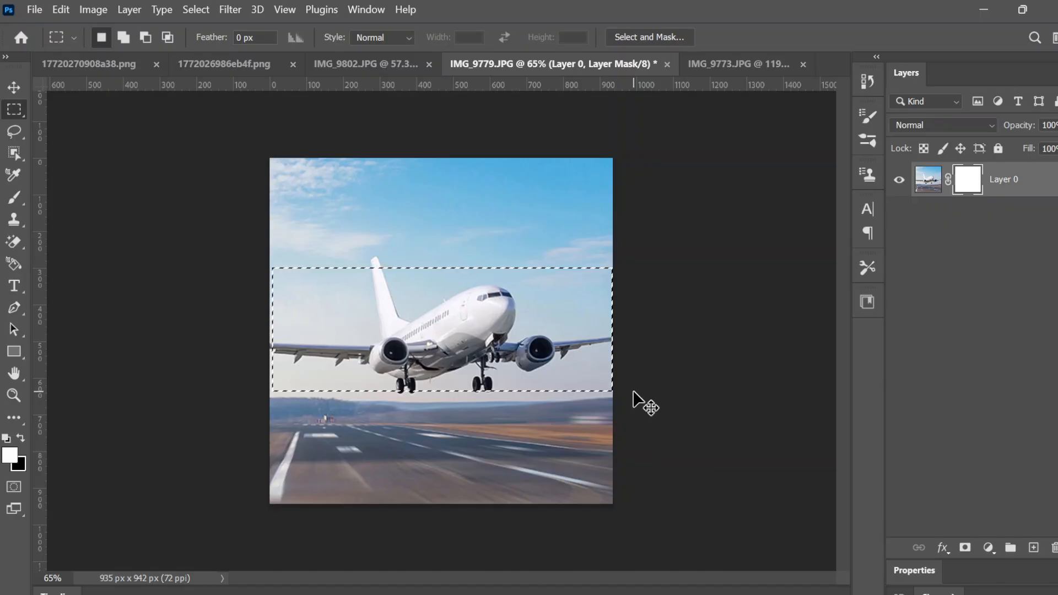
key(ctrl+j)
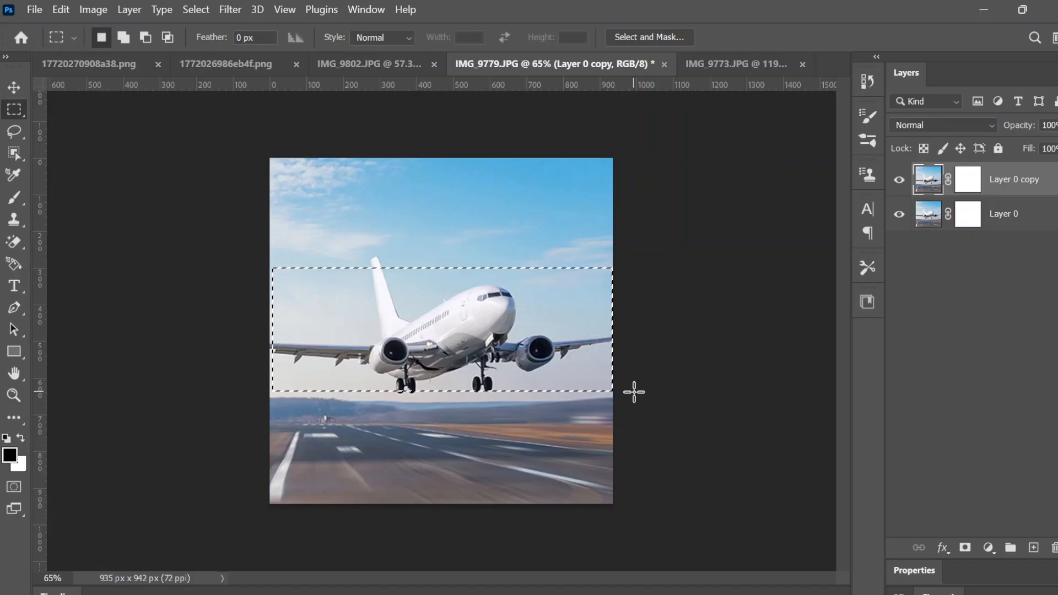
click(901, 182)
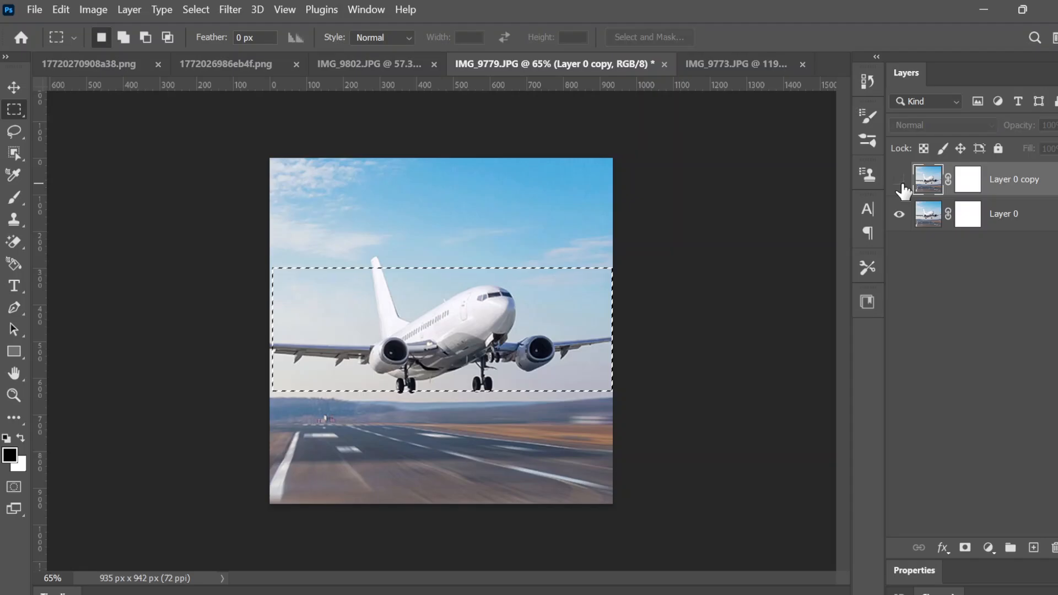
click(971, 225)
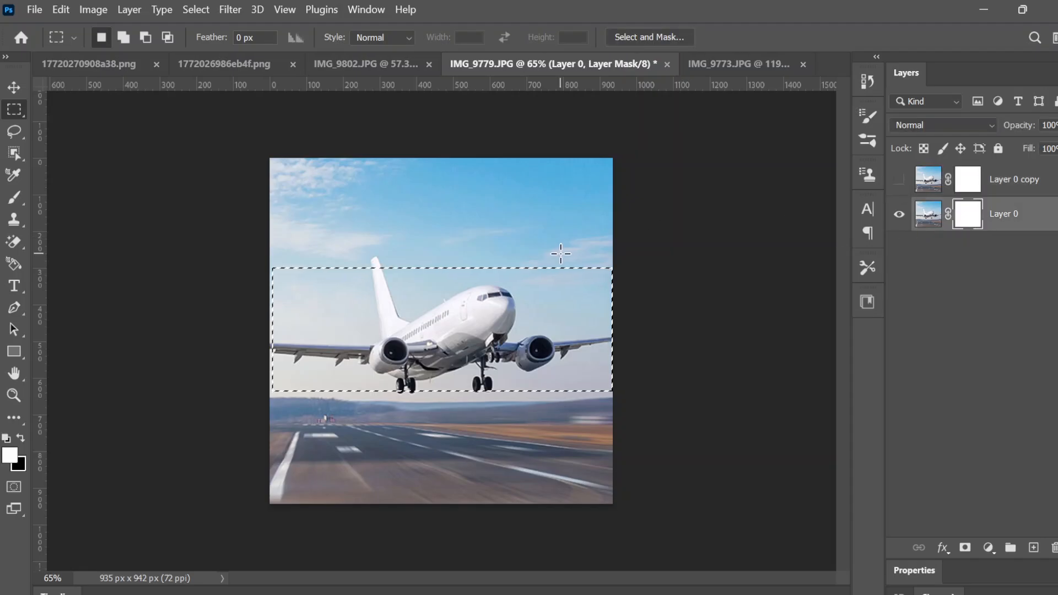
click(204, 7)
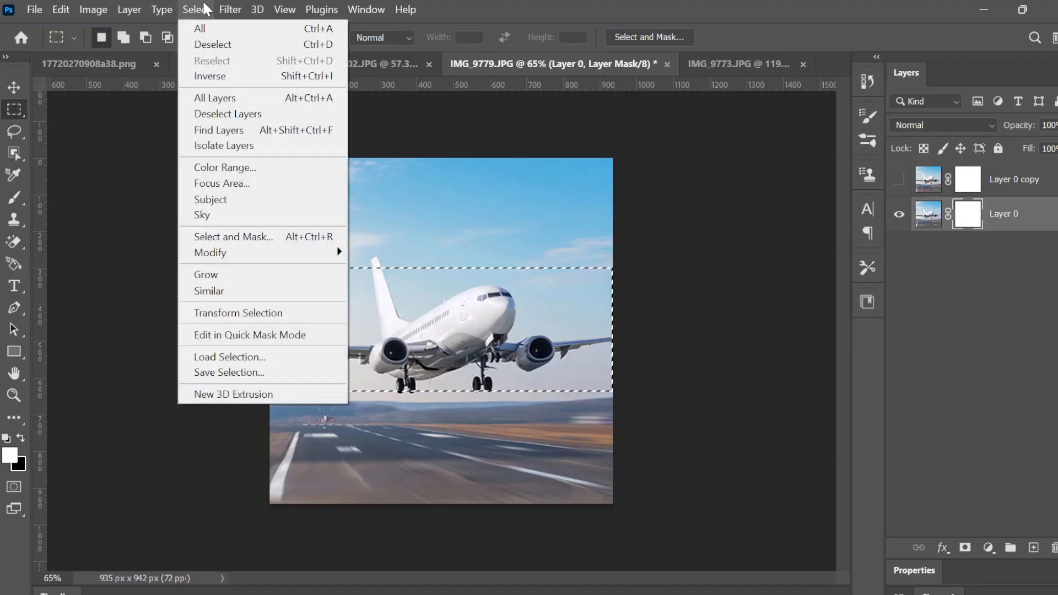
Run Select Subject to outline the airliner, discarding the previous selection
mouse_move(227, 10)
click(219, 199)
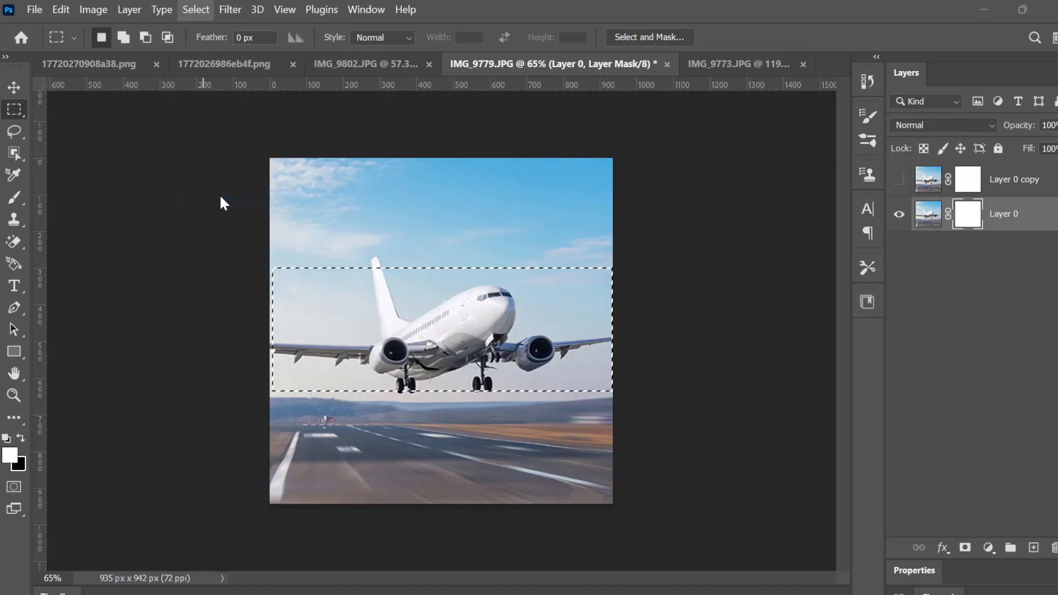
click(533, 257)
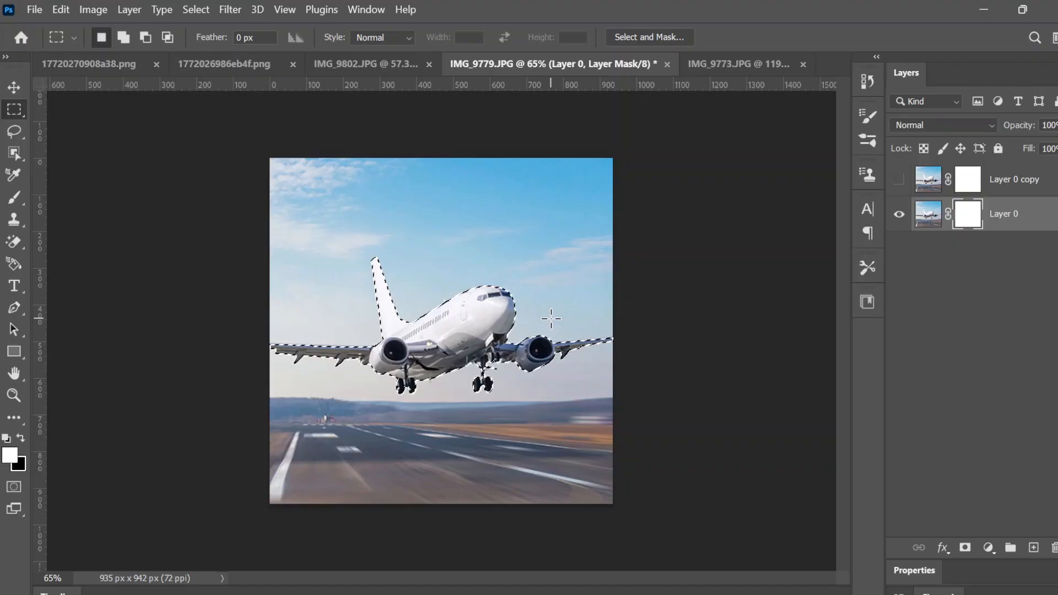
Deselect all layers while keeping the airplane's selection outline
click(229, 5)
mouse_move(202, 8)
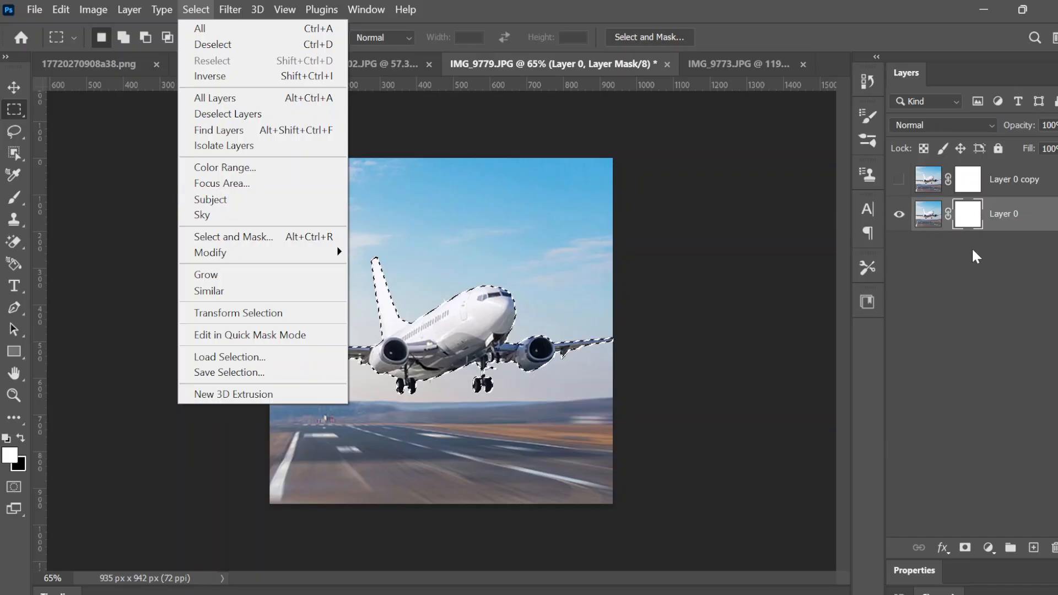
click(990, 266)
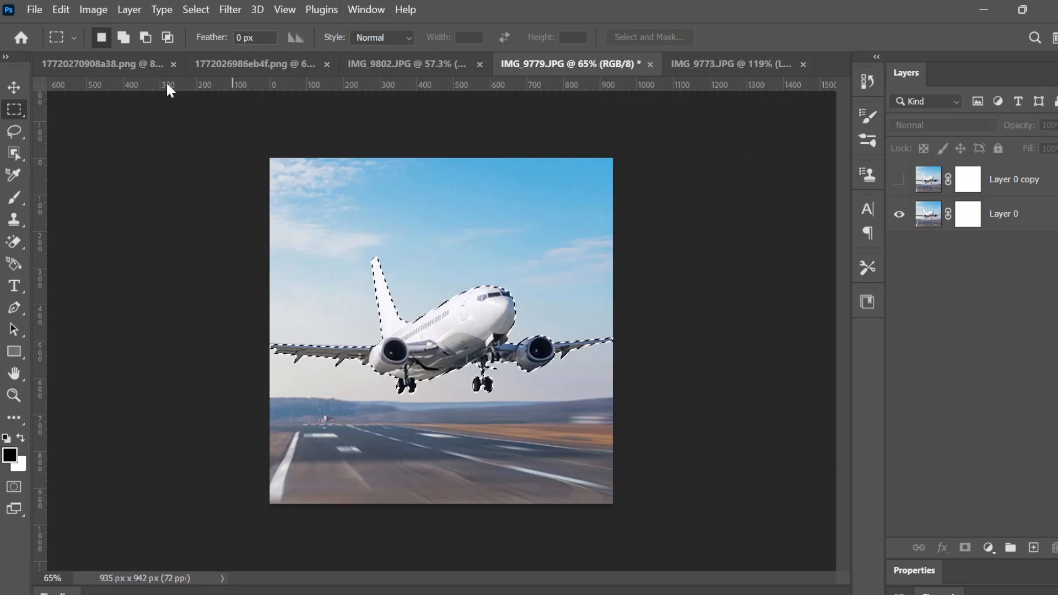
Copy the selected airplane from Layer 0 onto a new Layer 1, then hide Layer 0
click(20, 84)
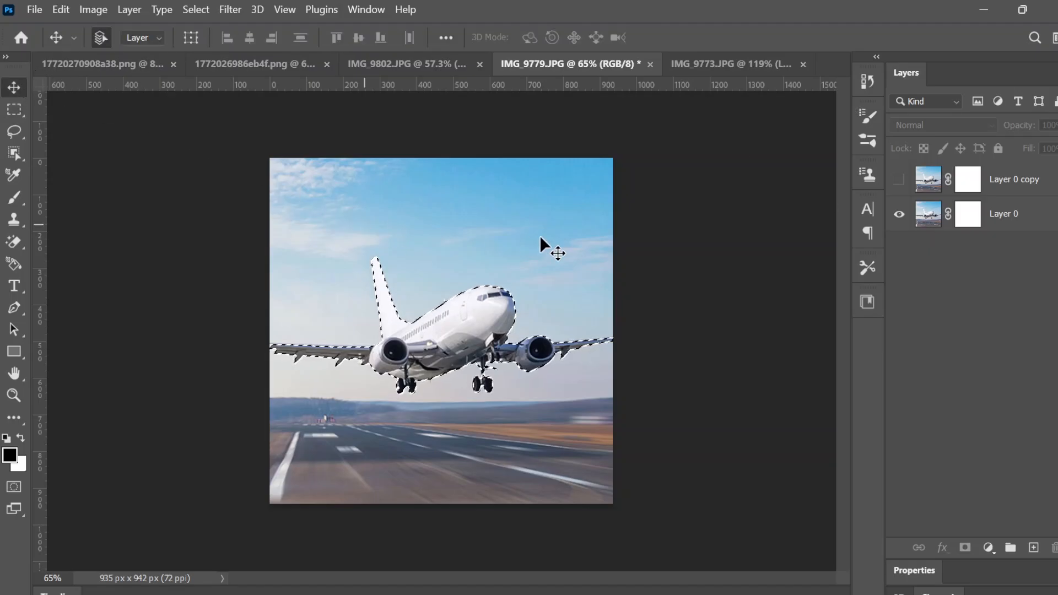
click(1038, 194)
click(1028, 206)
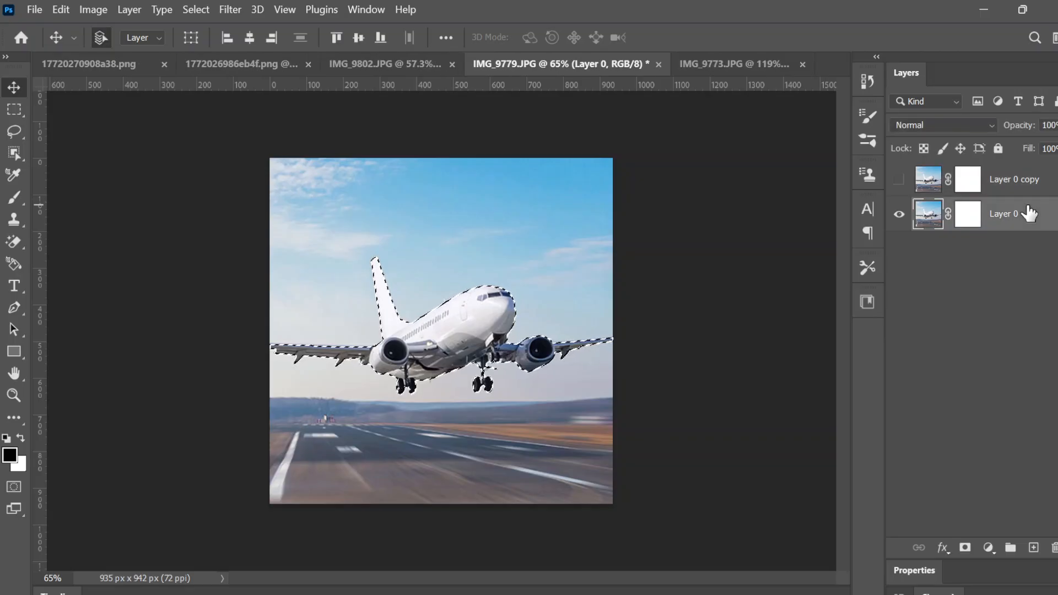
key(ctrl+j)
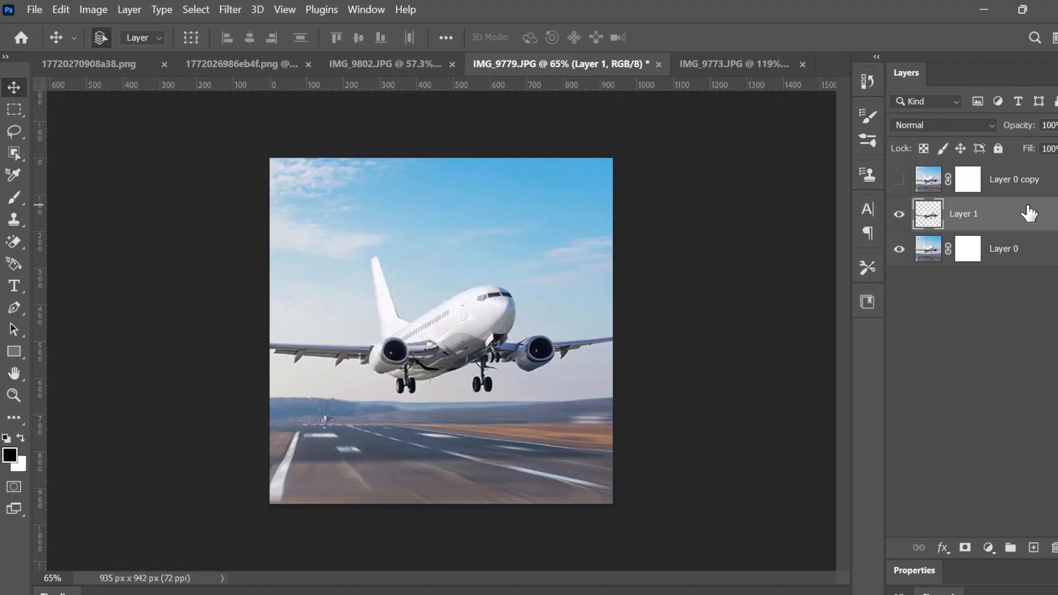
click(899, 250)
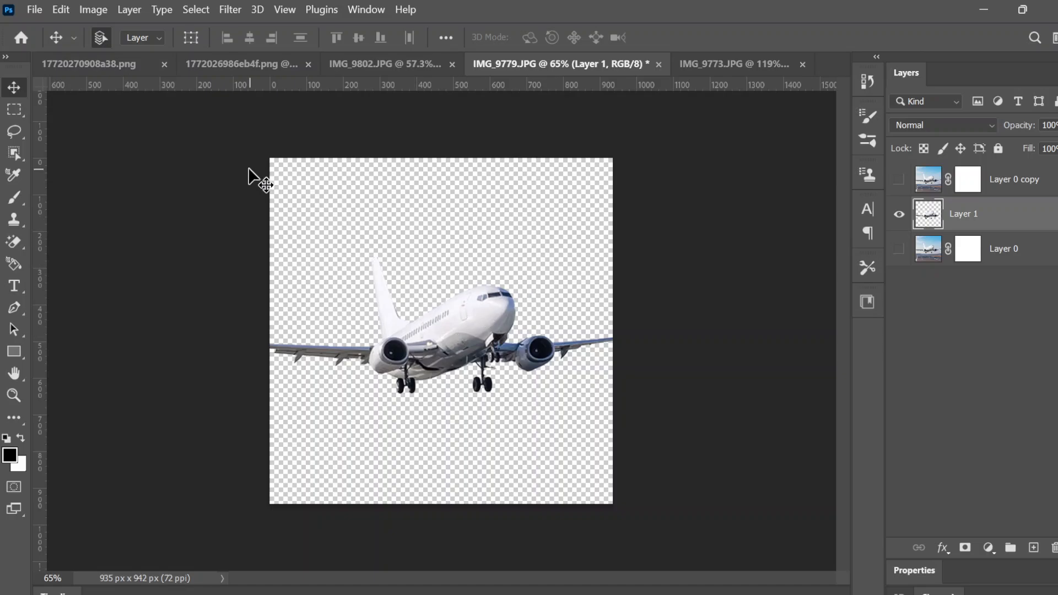
click(17, 134)
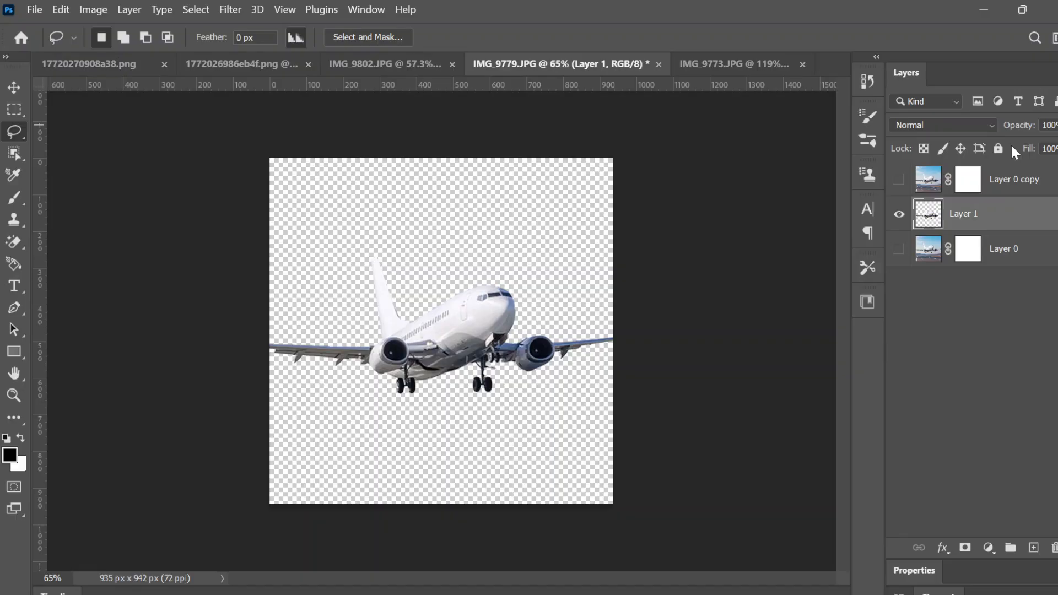
Show Layer 0 again, zoom to about 140%, and lasso the tail and upper fuselage
key(ctrl+z)
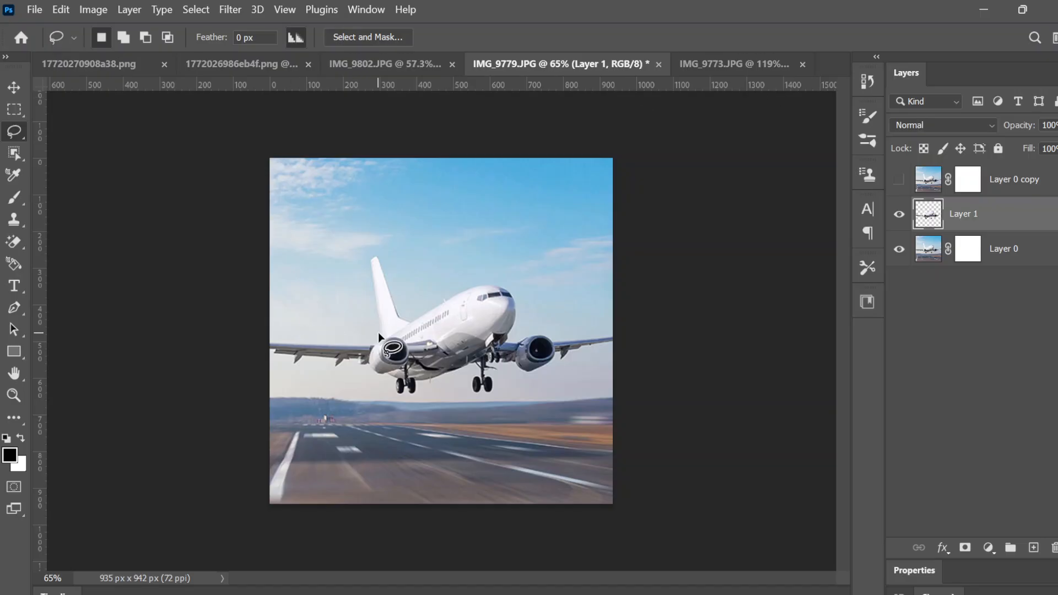
scroll(378, 332, up, 5)
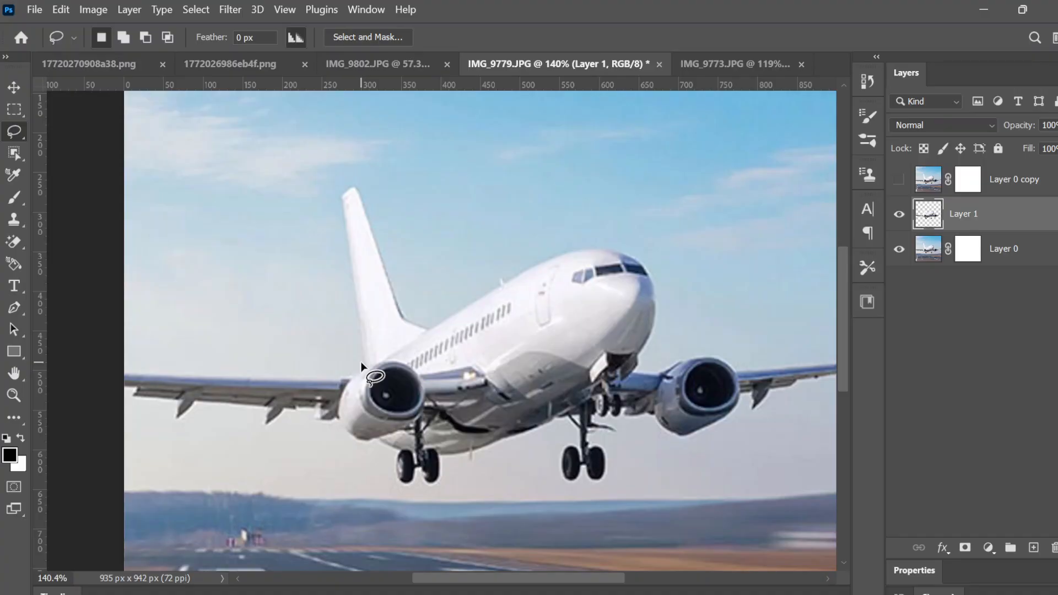
mouse_move(361, 365)
mouse_down()
mouse_move(338, 209)
mouse_move(346, 183)
mouse_move(418, 318)
mouse_move(494, 269)
mouse_move(579, 236)
mouse_move(663, 325)
mouse_move(661, 339)
mouse_up()
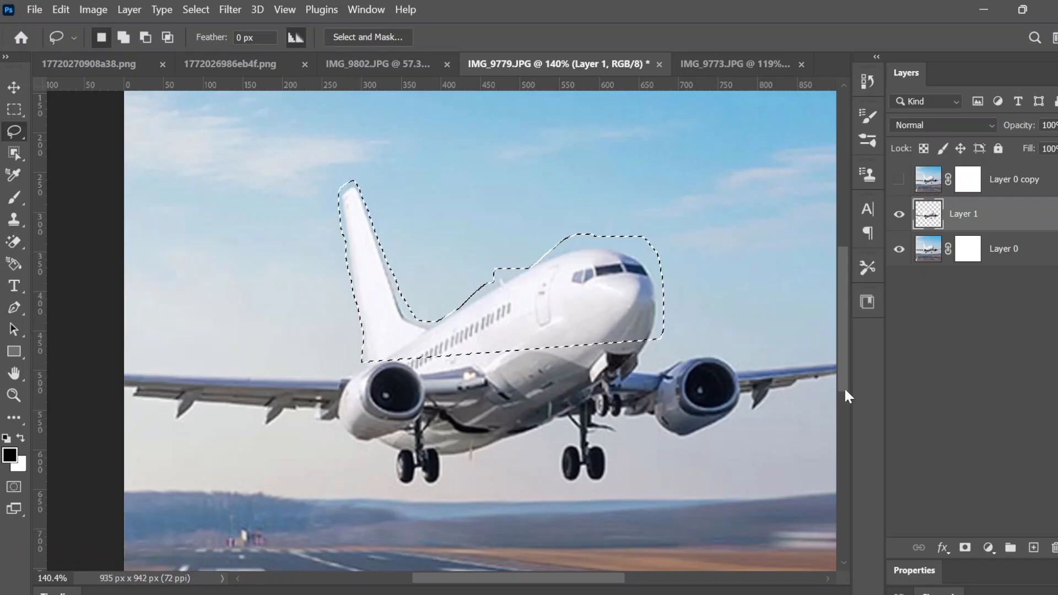
mouse_move(1023, 7)
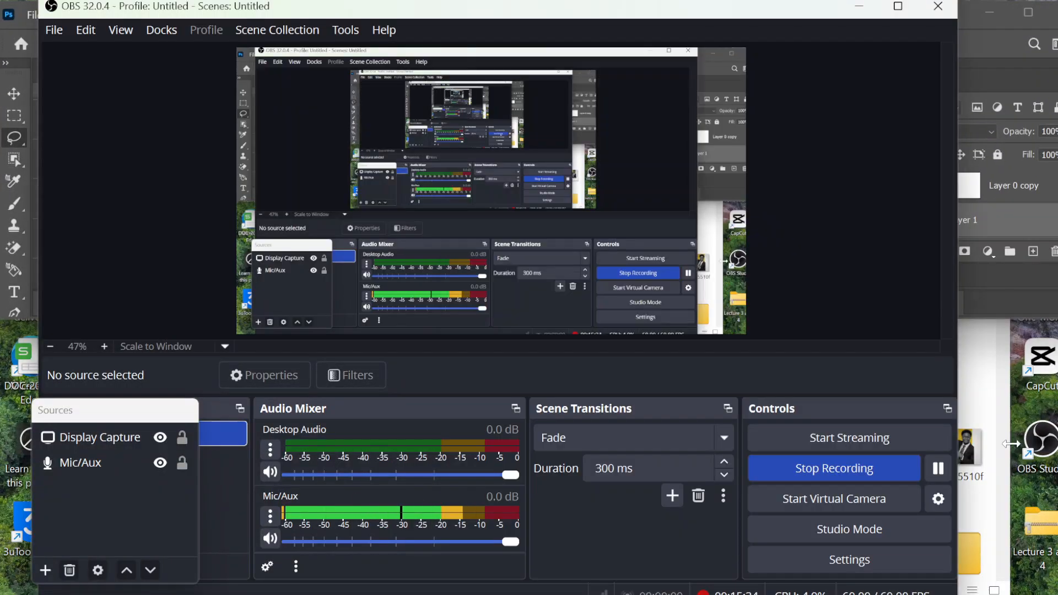
Pause the OBS recording and bring Photoshop back to the front
click(935, 470)
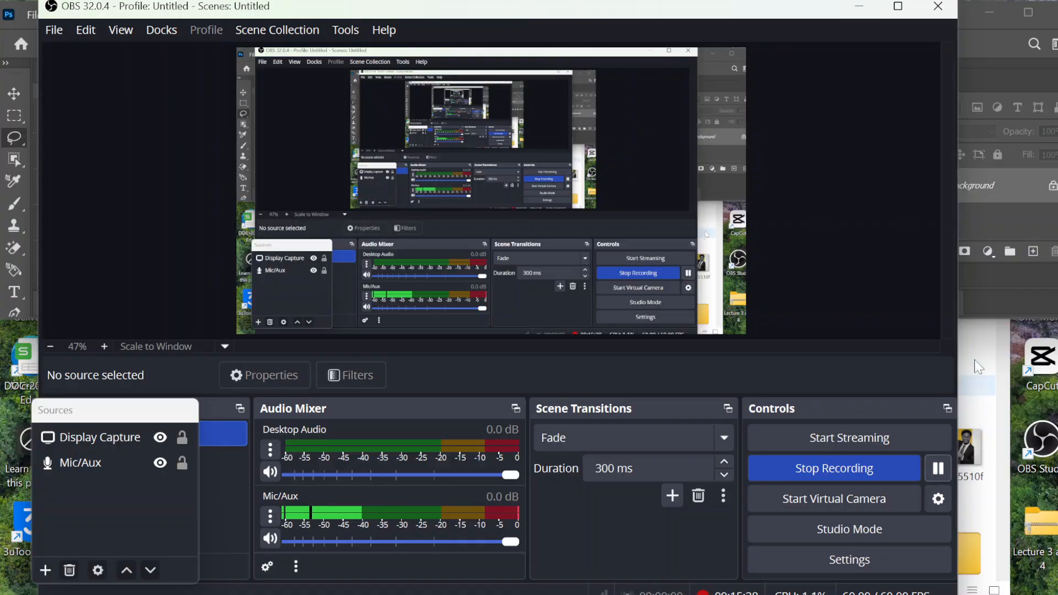
click(990, 306)
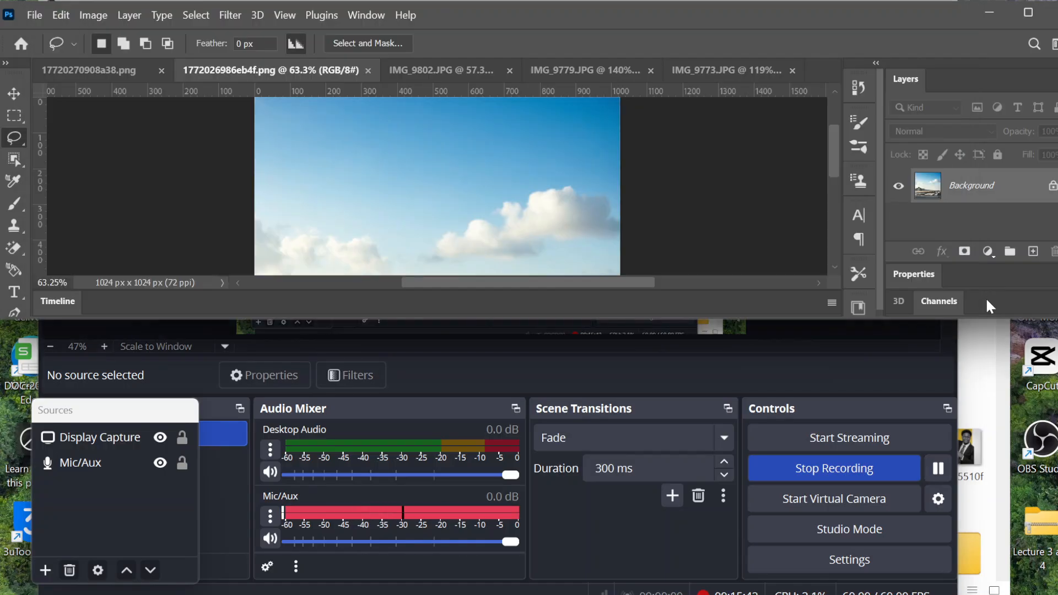
Maximize the Photoshop window and switch via IMG_9773.JPG back to IMG_9779.JPG
click(1039, 15)
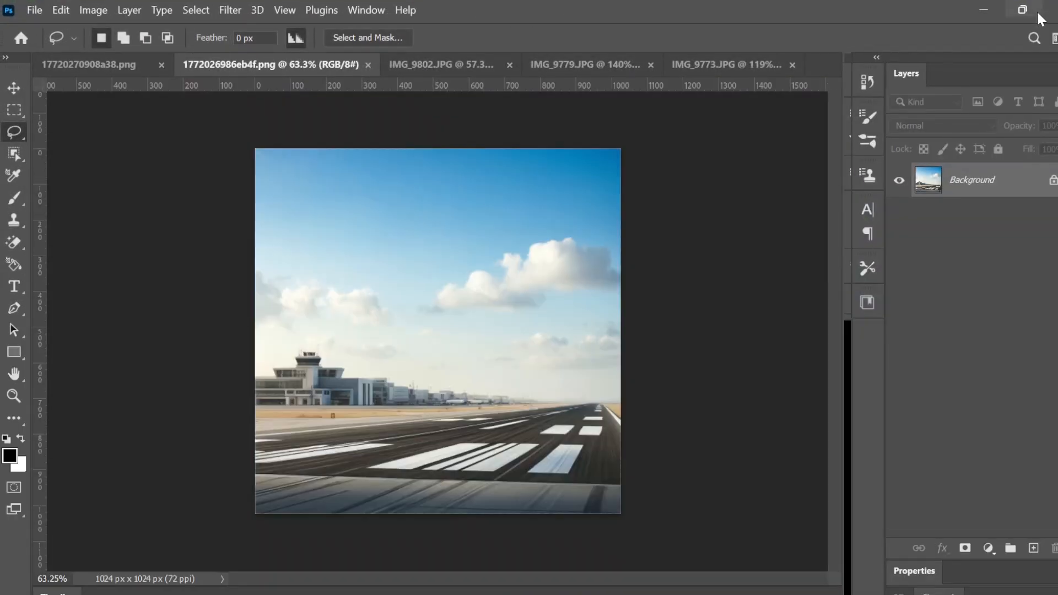
mouse_move(1041, 19)
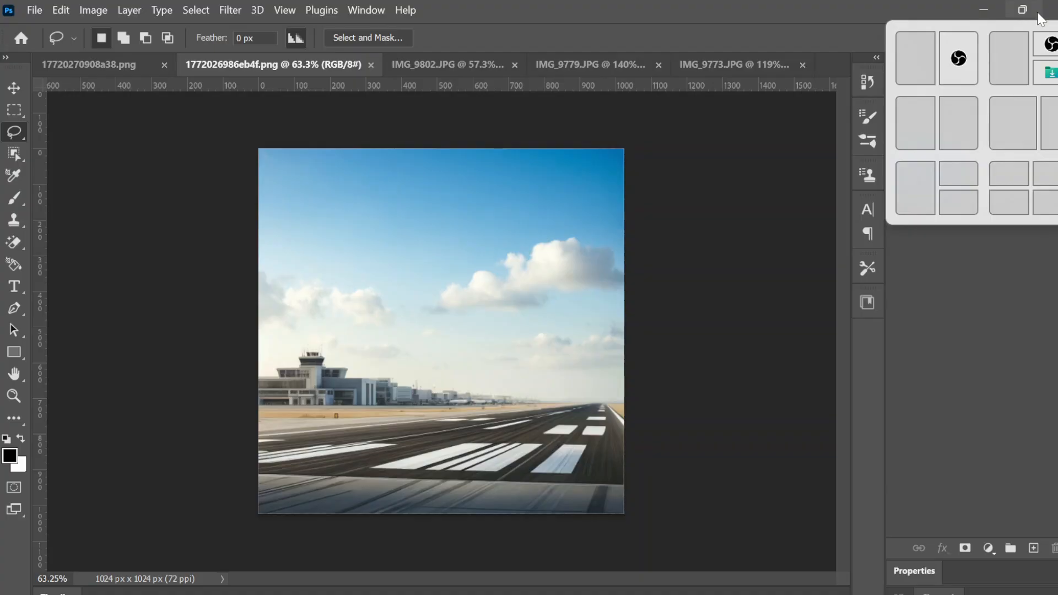
click(748, 61)
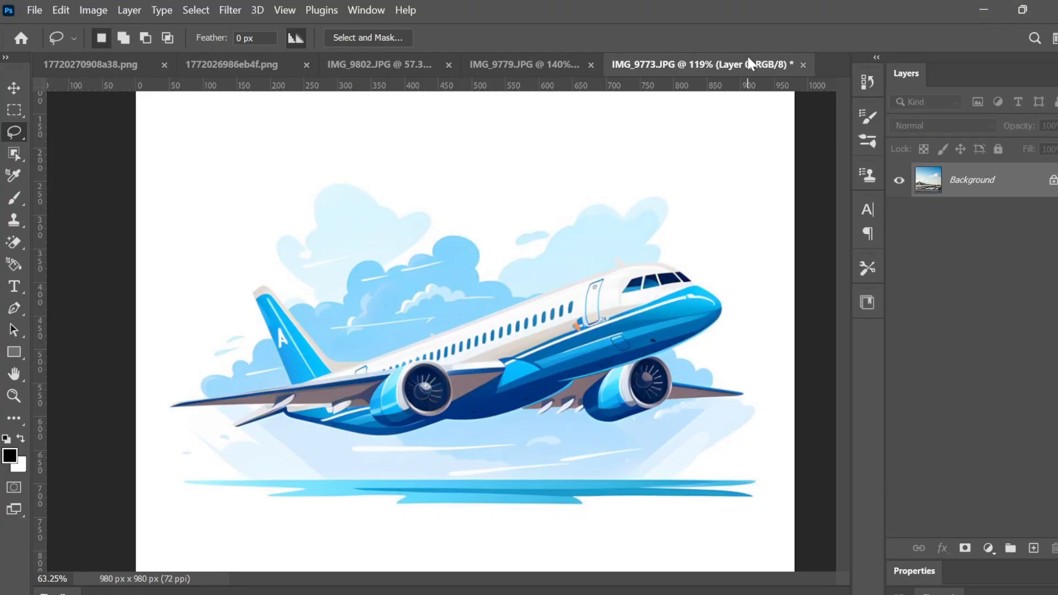
click(546, 66)
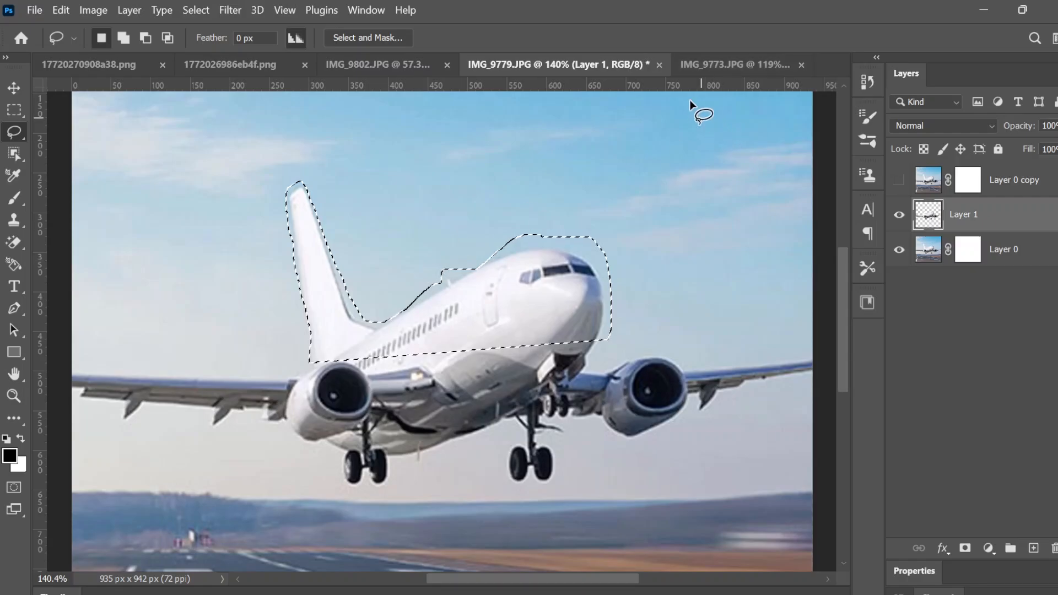
Close IMG_9779.JPG and IMG_9773.JPG, choosing No to discard changes in both
click(659, 65)
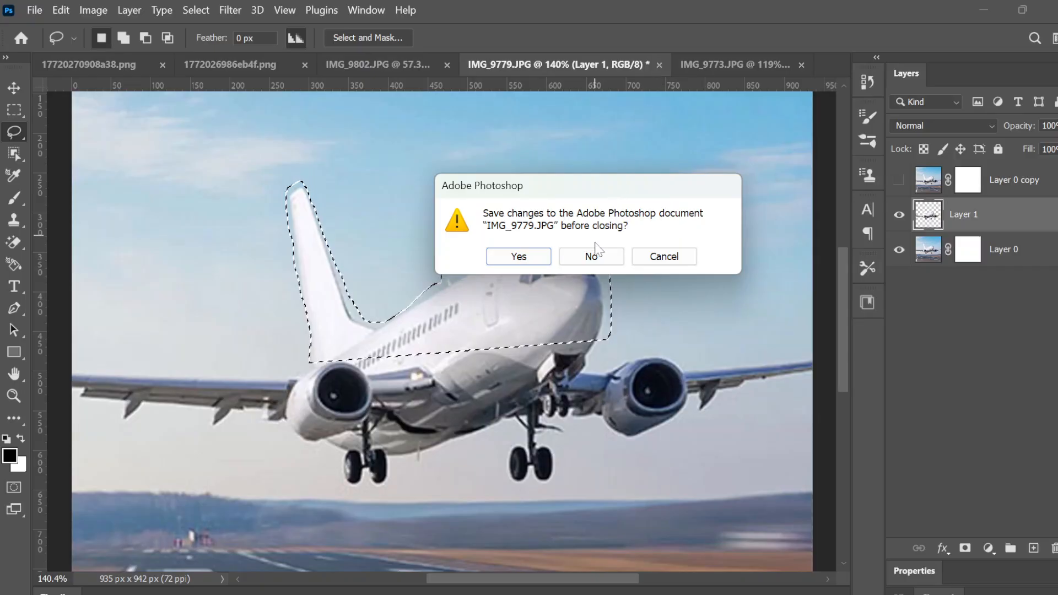
click(590, 256)
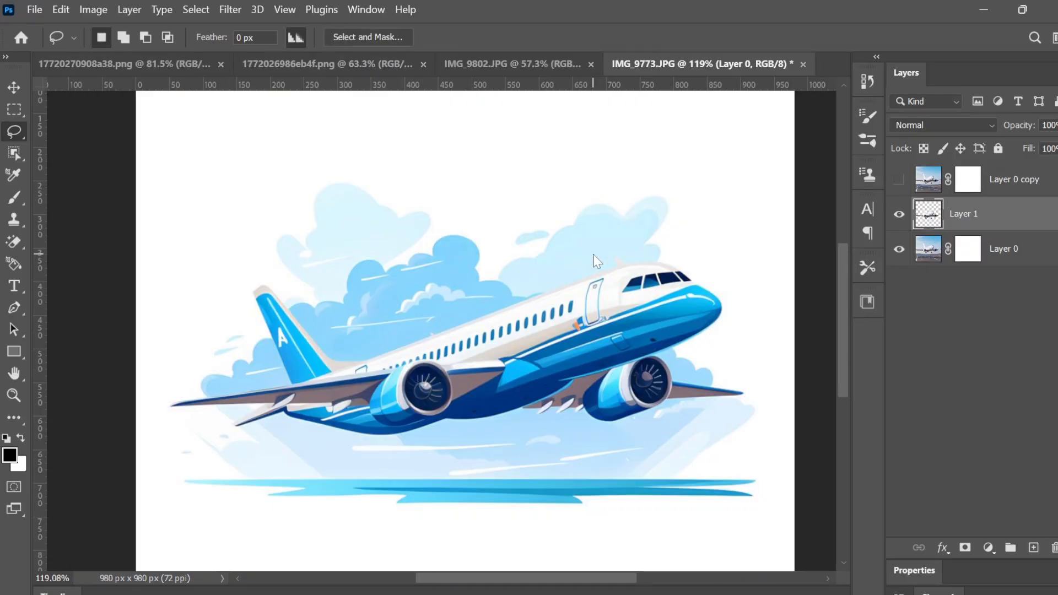
click(803, 64)
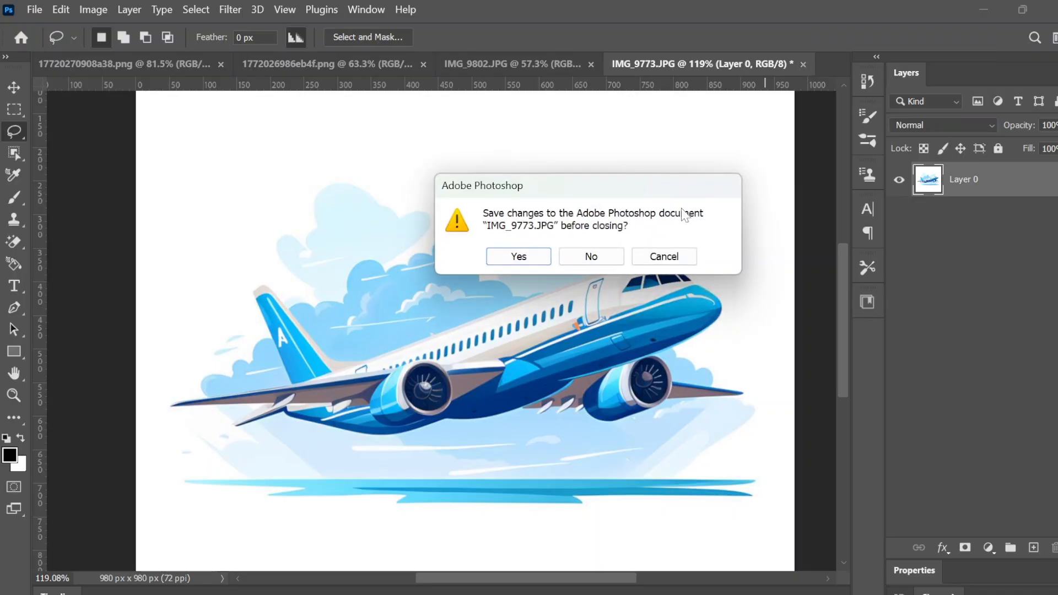
click(590, 258)
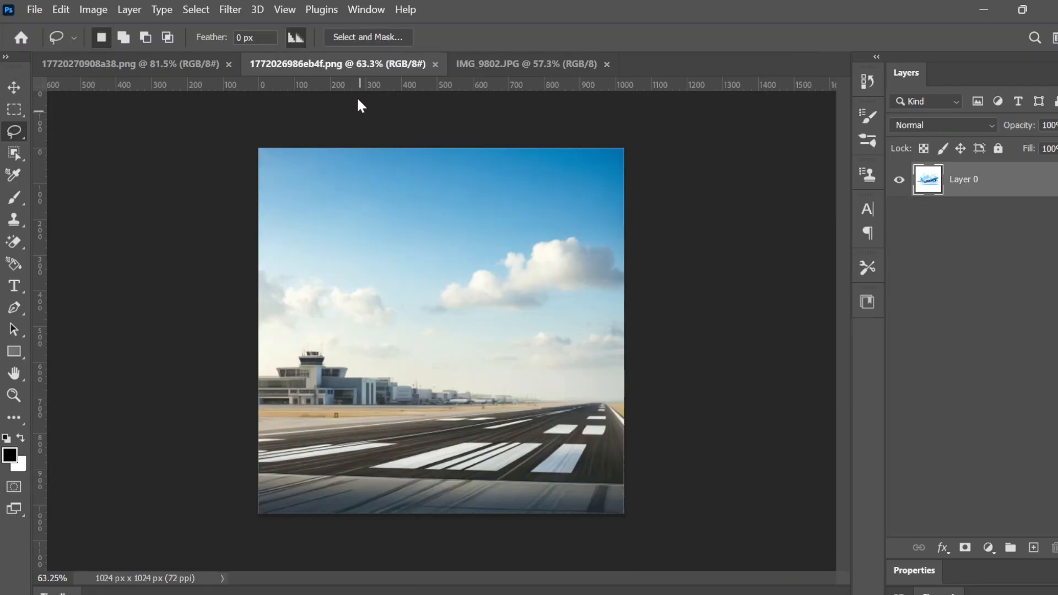
click(511, 62)
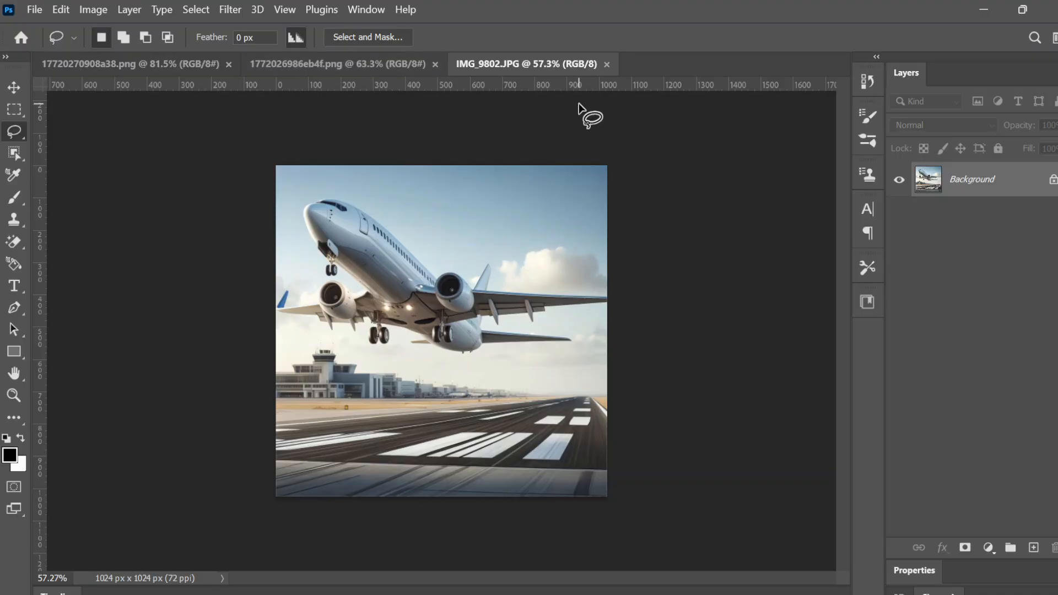
click(387, 69)
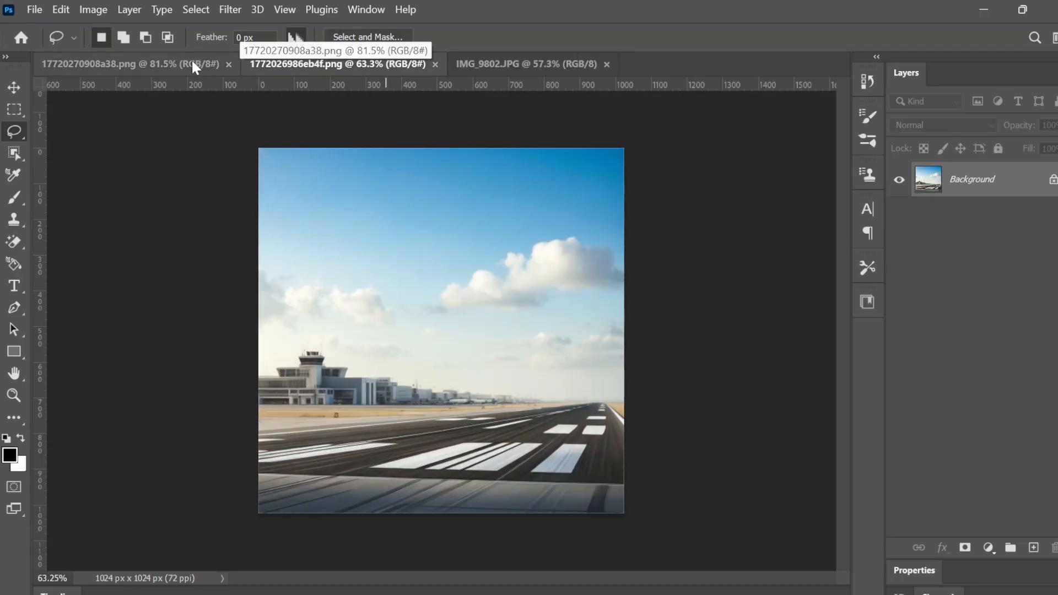
click(501, 62)
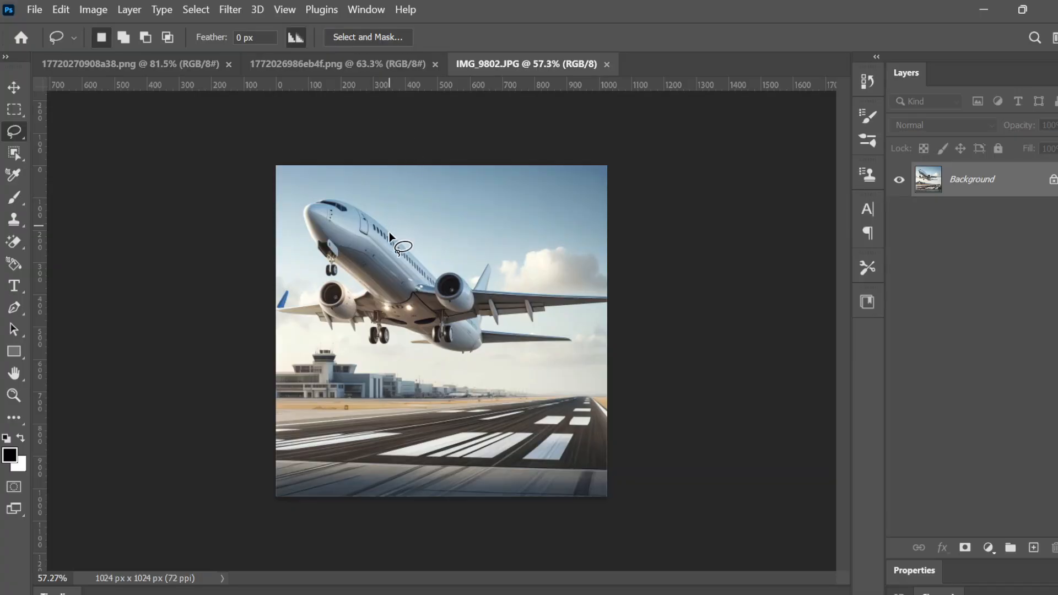
click(361, 57)
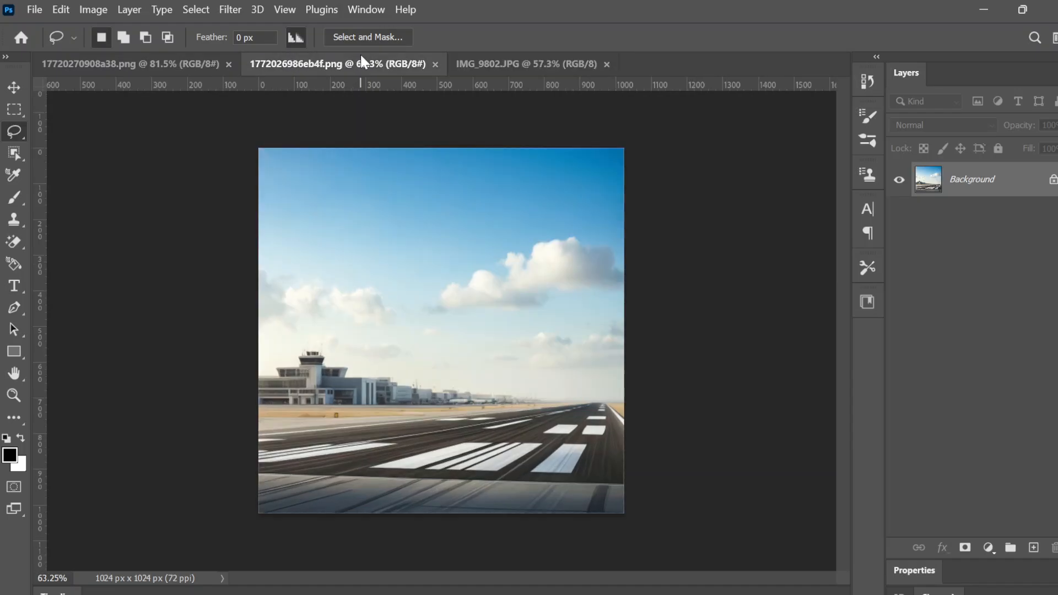
click(517, 68)
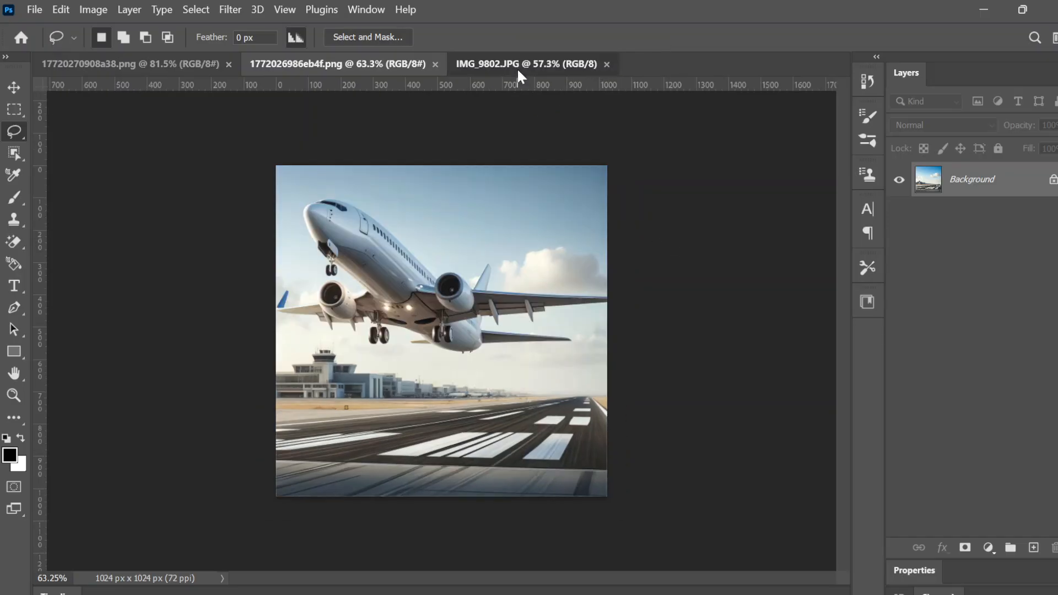
click(388, 58)
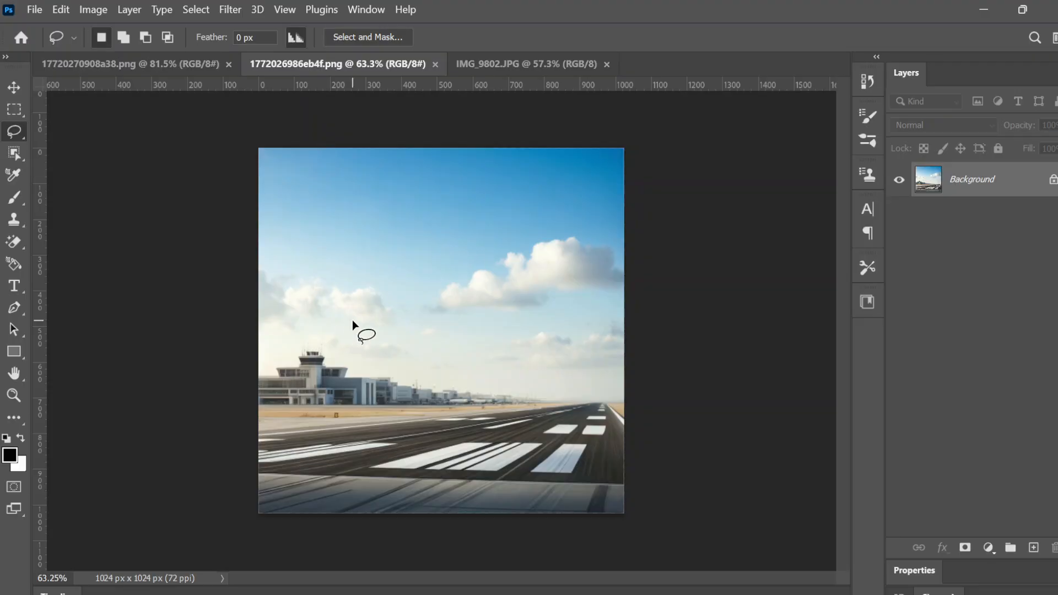
click(138, 68)
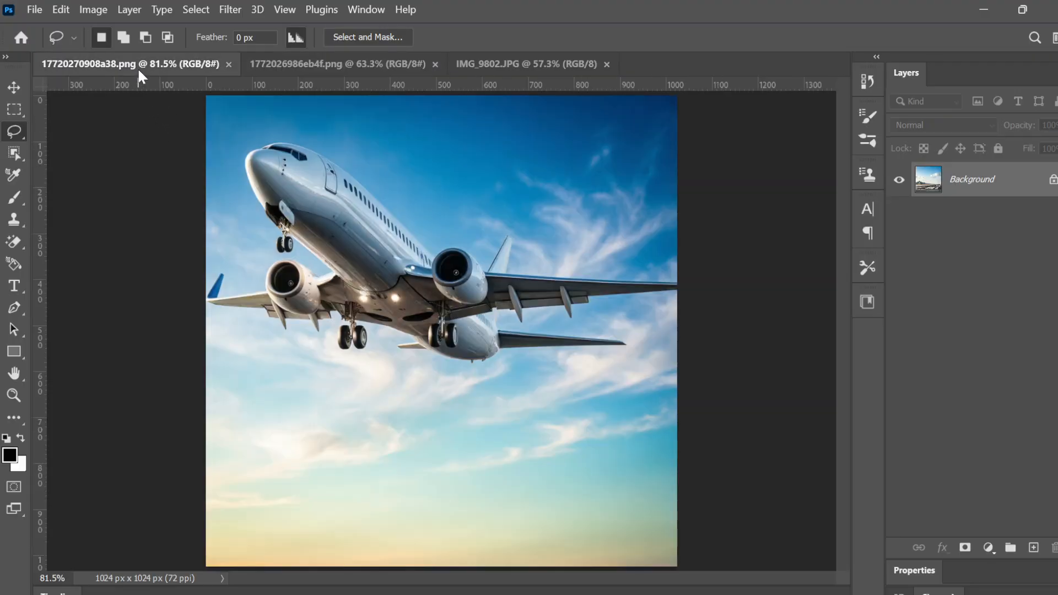
click(371, 64)
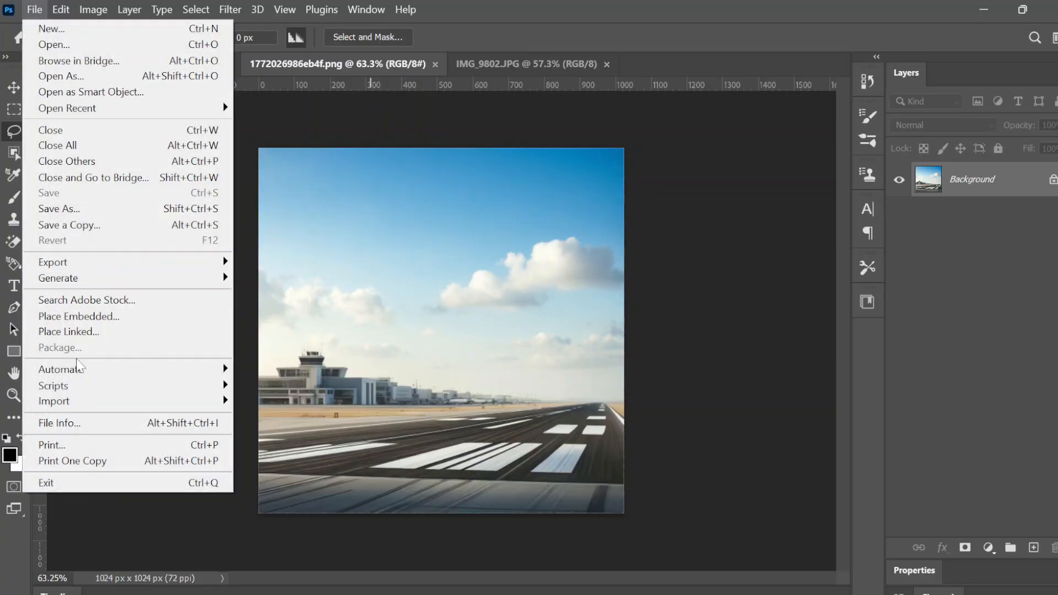
click(79, 316)
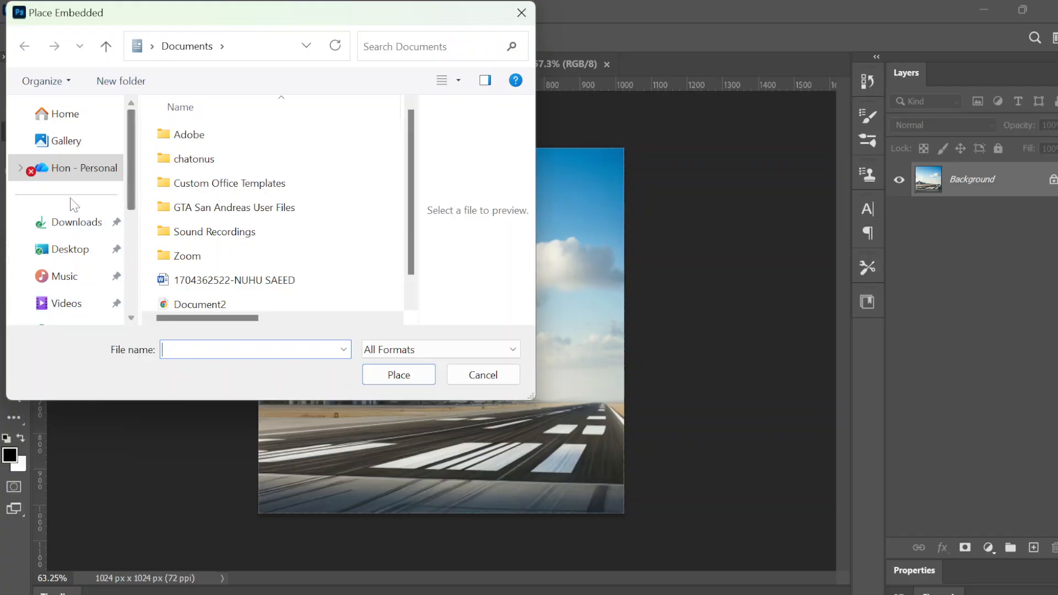
click(75, 226)
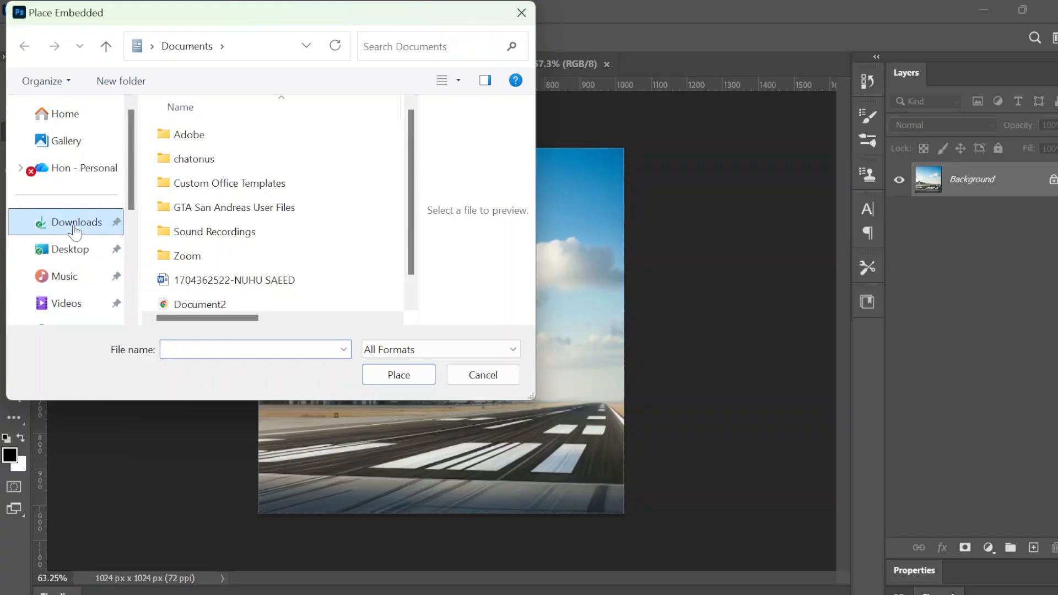
double_click(207, 216)
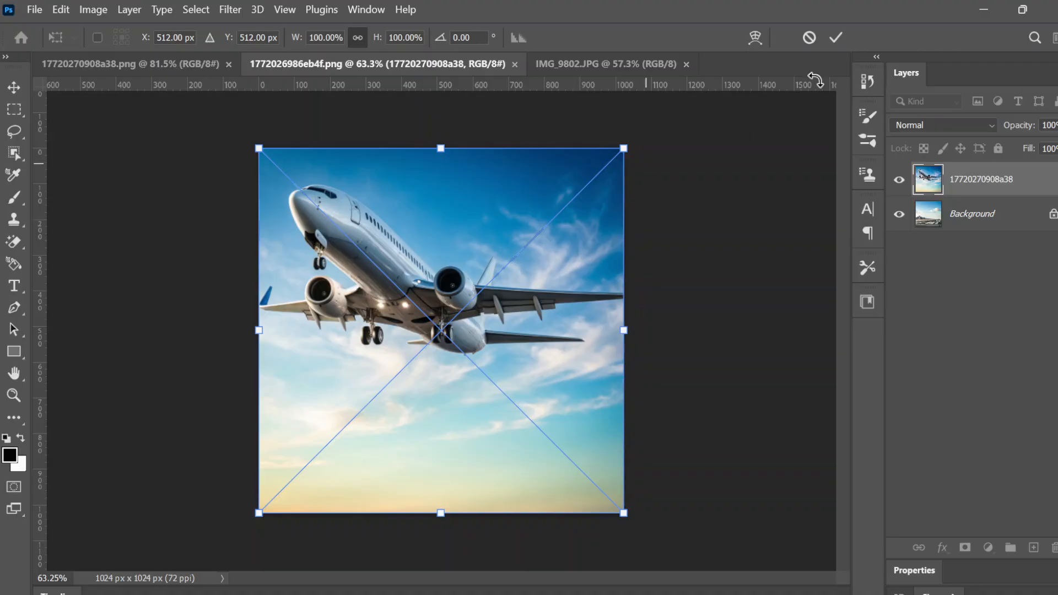
Commit the placed airplane and unlock the runway Background as Layer 0
click(837, 37)
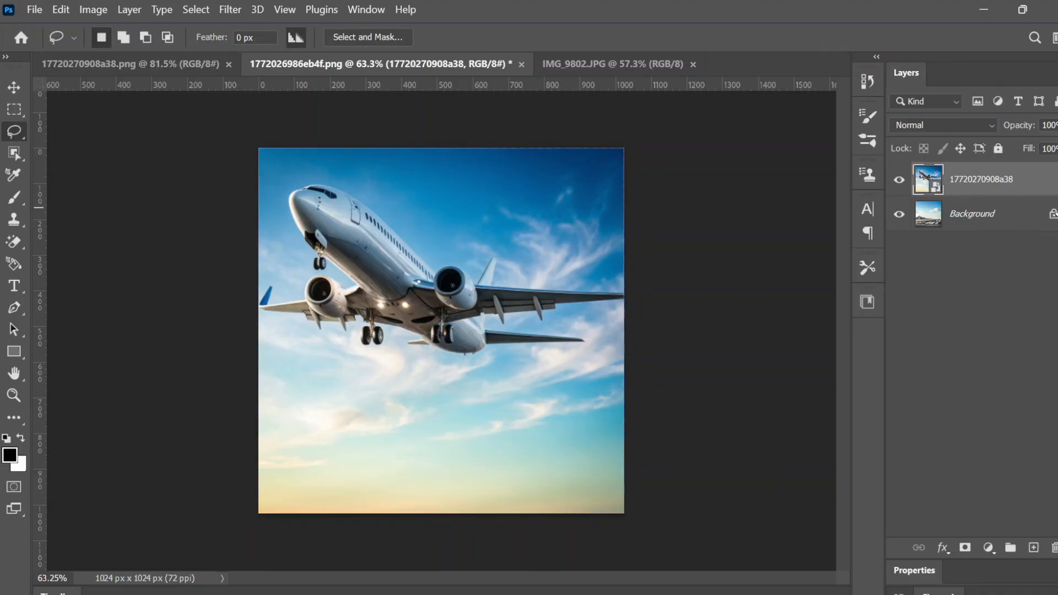
click(1051, 216)
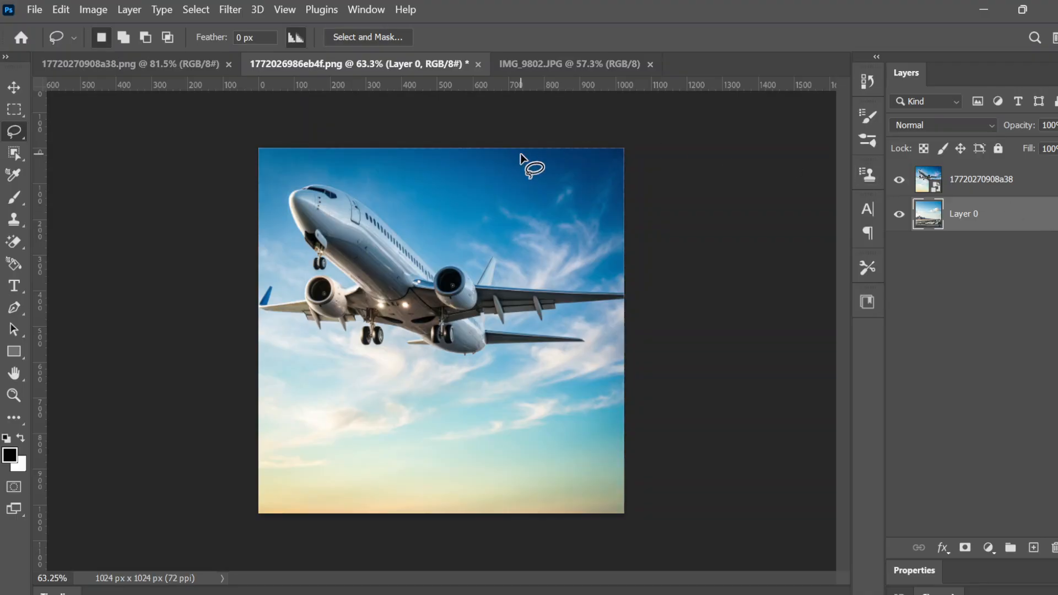
click(207, 64)
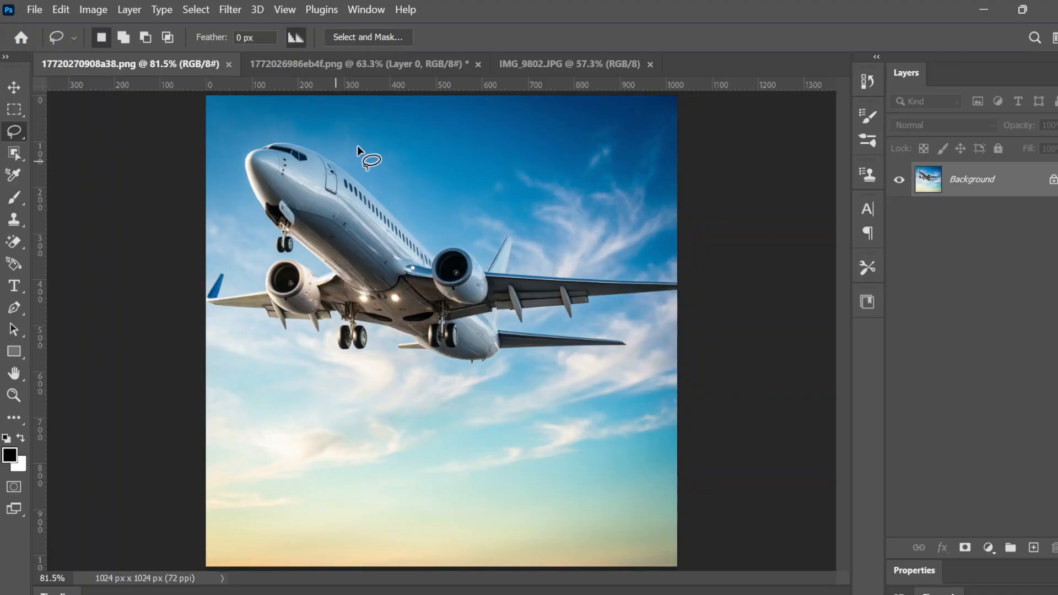
click(429, 62)
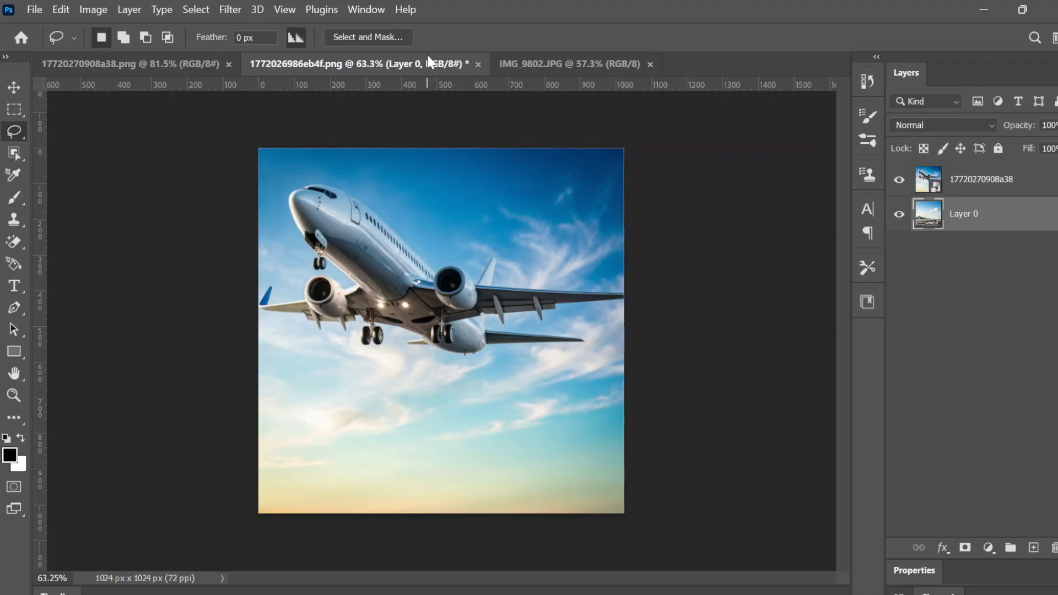
click(899, 215)
click(900, 180)
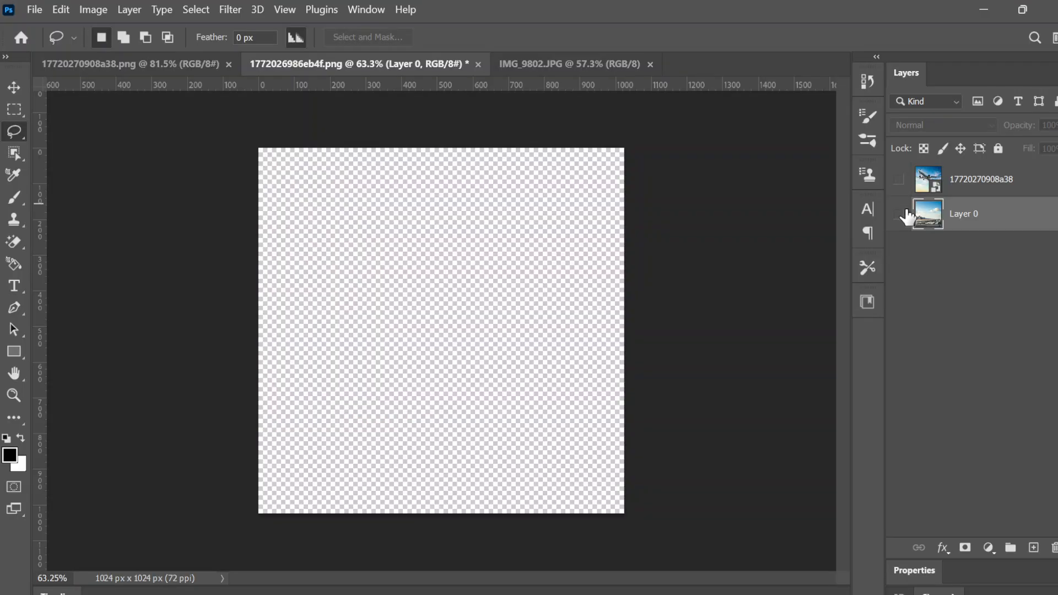
click(900, 215)
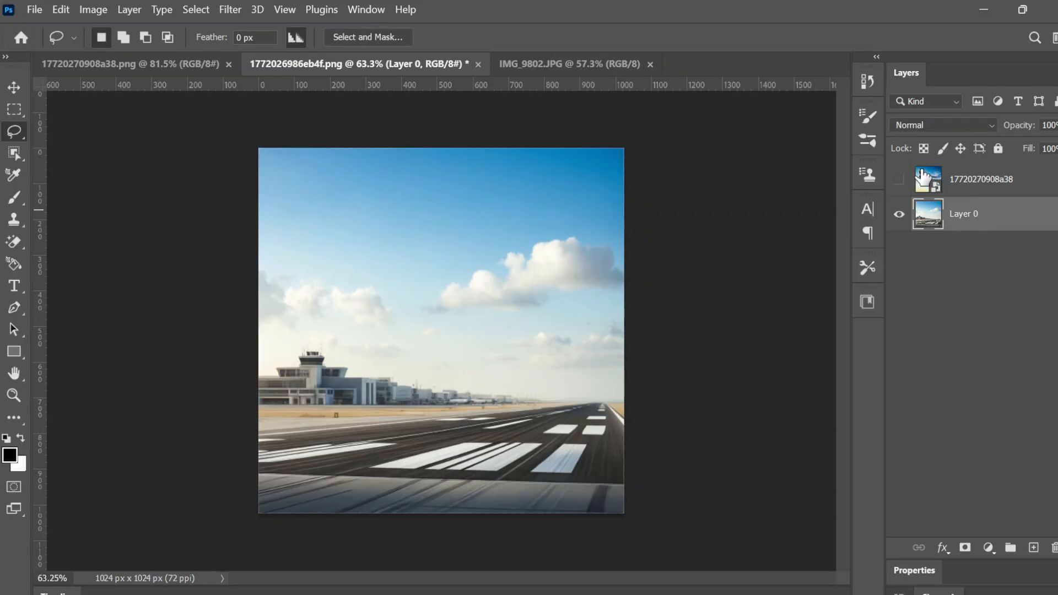
click(900, 180)
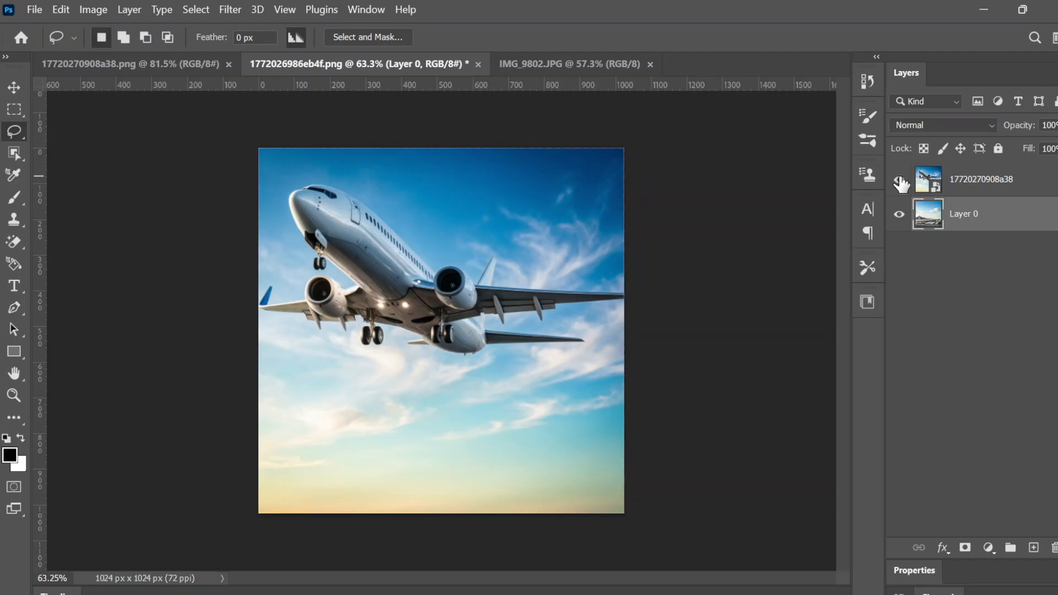
click(899, 215)
click(898, 214)
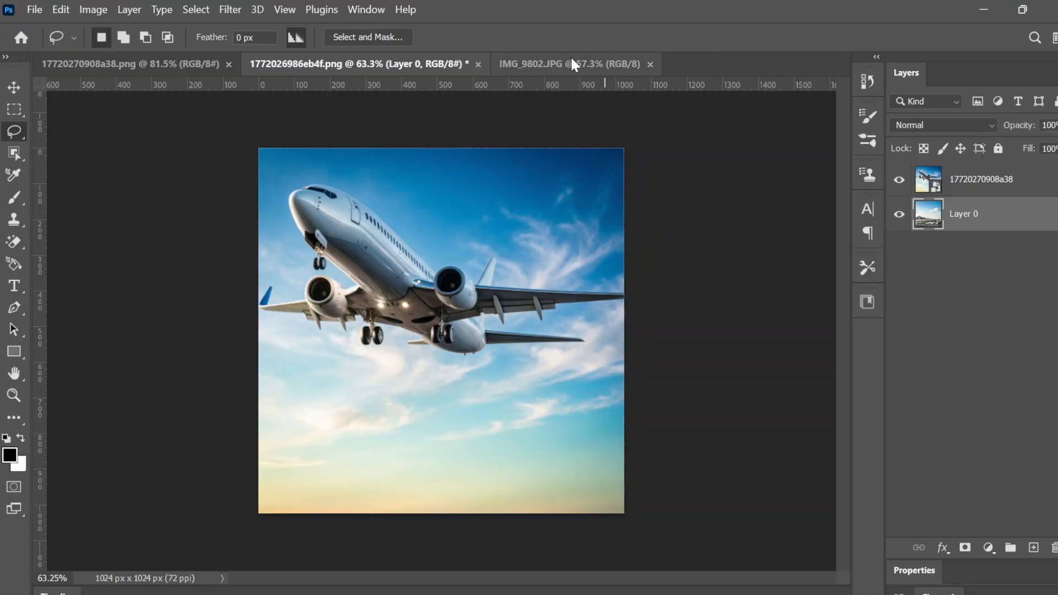
click(143, 65)
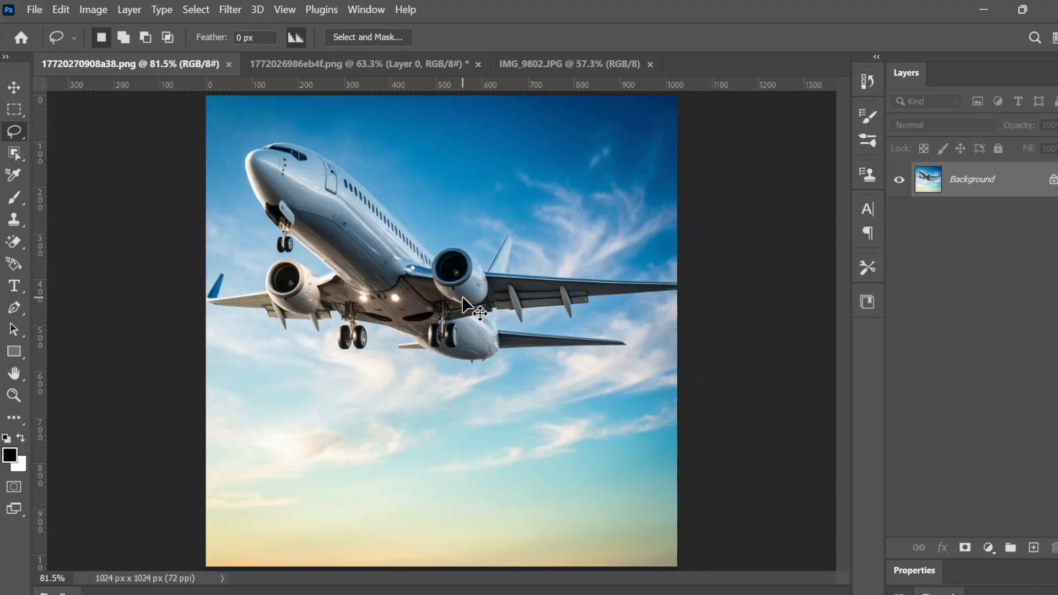
Trial-scale and move the airplane layer with Ctrl+T, undo both, and commit at 100%
click(543, 64)
click(421, 63)
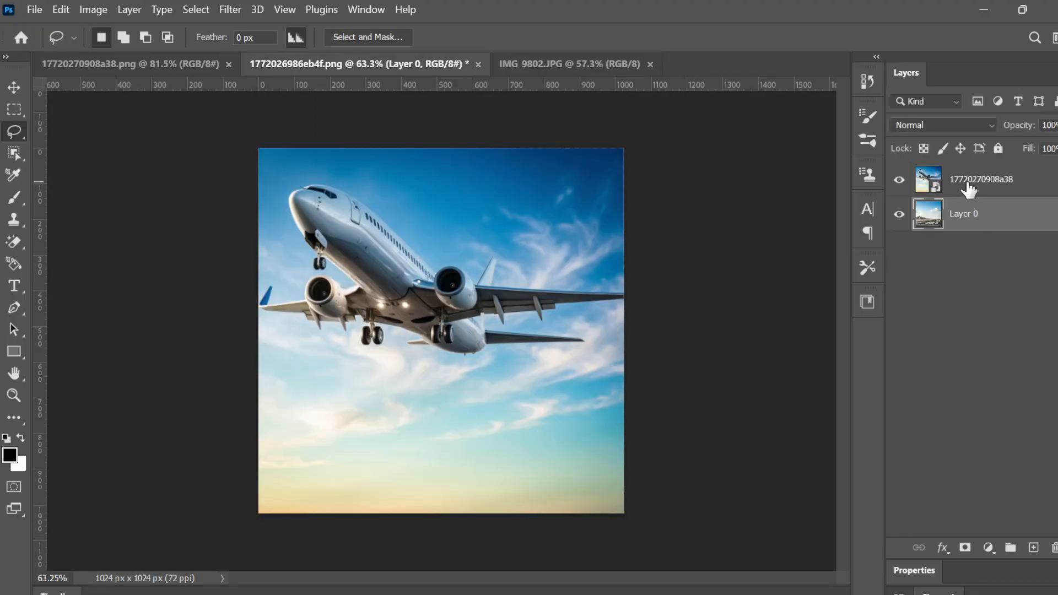
click(969, 190)
key(ctrl+t)
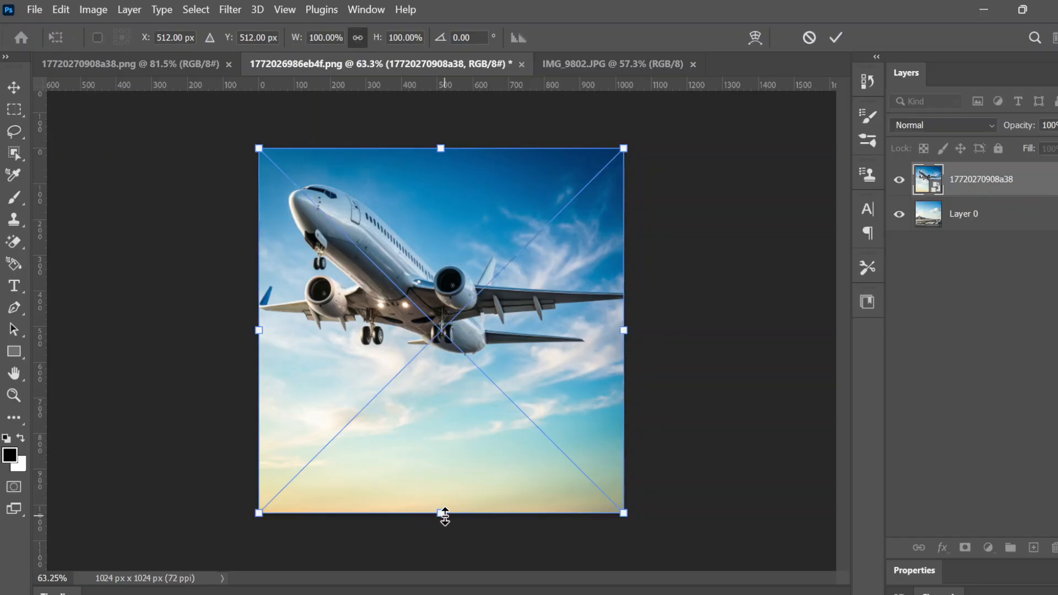
drag(441, 514, 441, 395)
drag(461, 353, 438, 359)
key(ctrl+z)
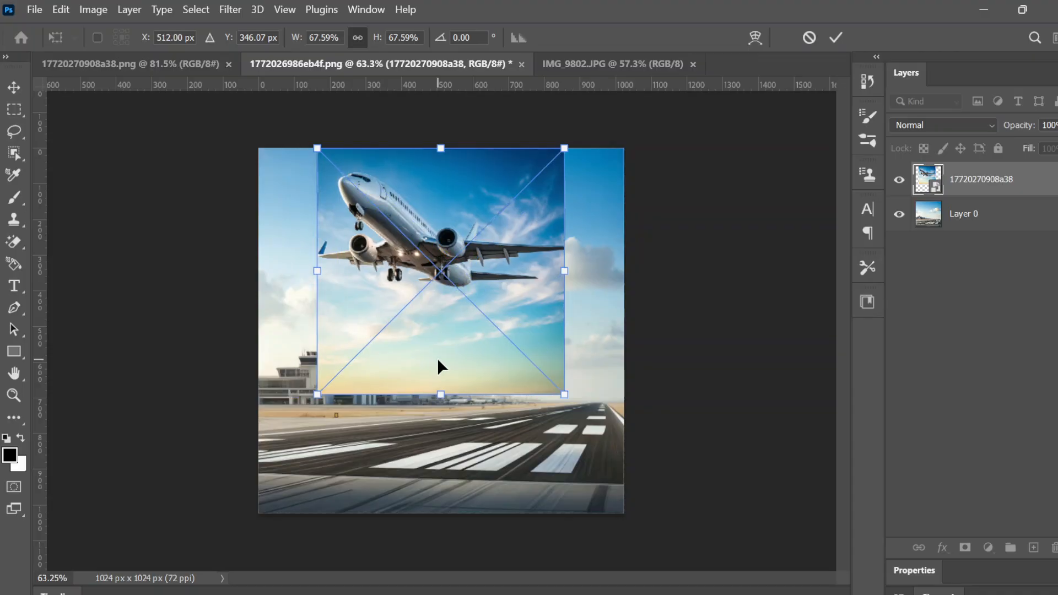
key(ctrl+z)
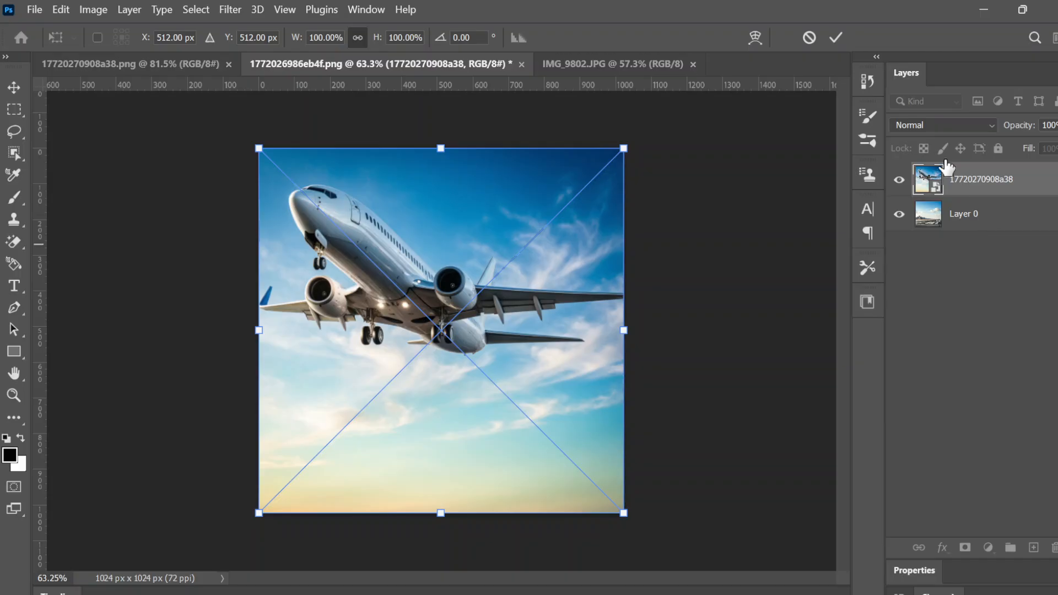
click(835, 36)
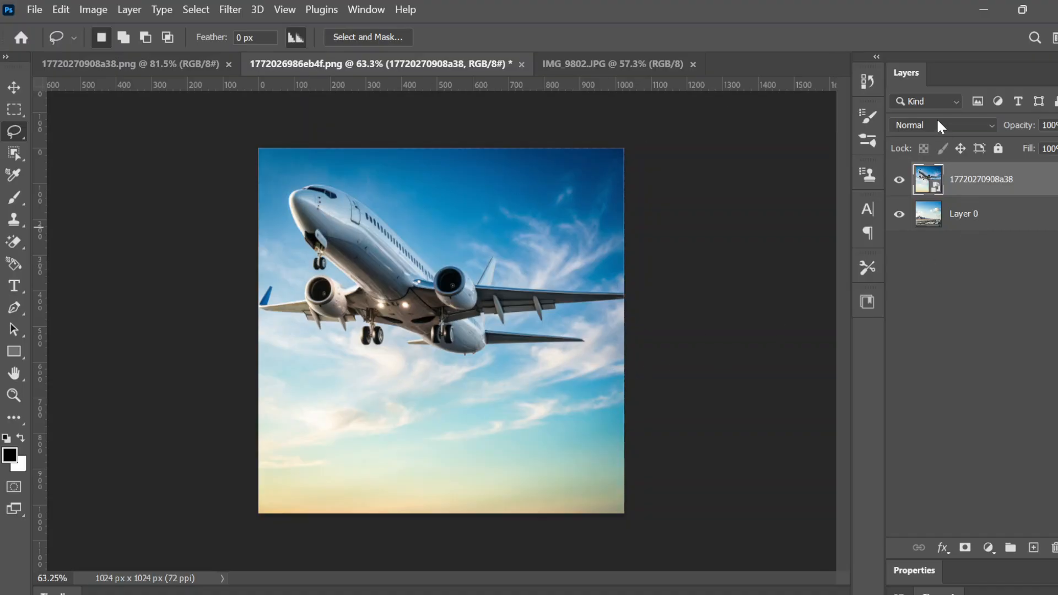
Deselect the layers and hide the airplane layer so only the runway shows
click(997, 298)
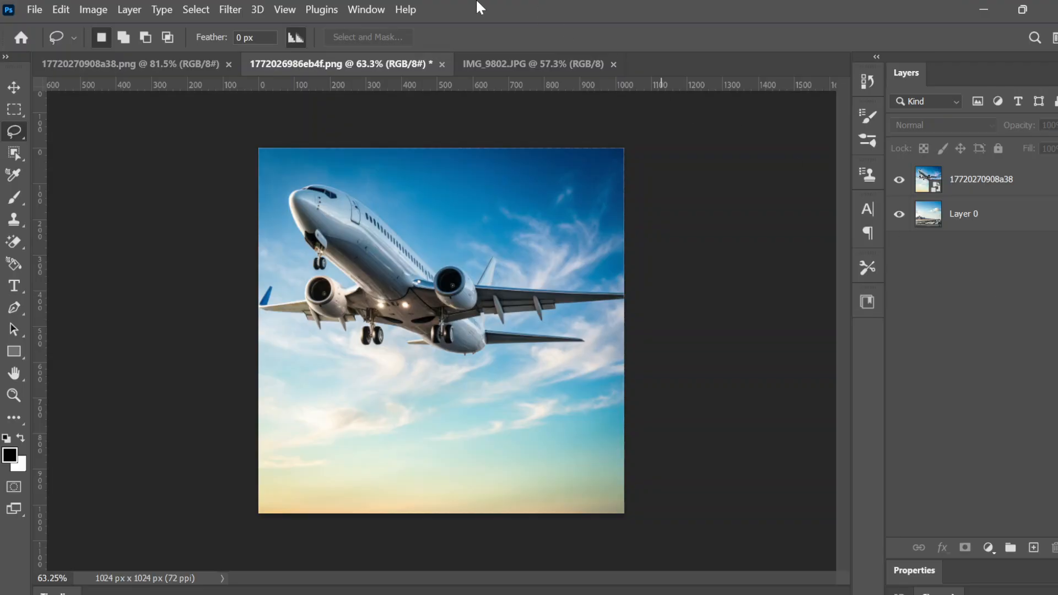
click(232, 8)
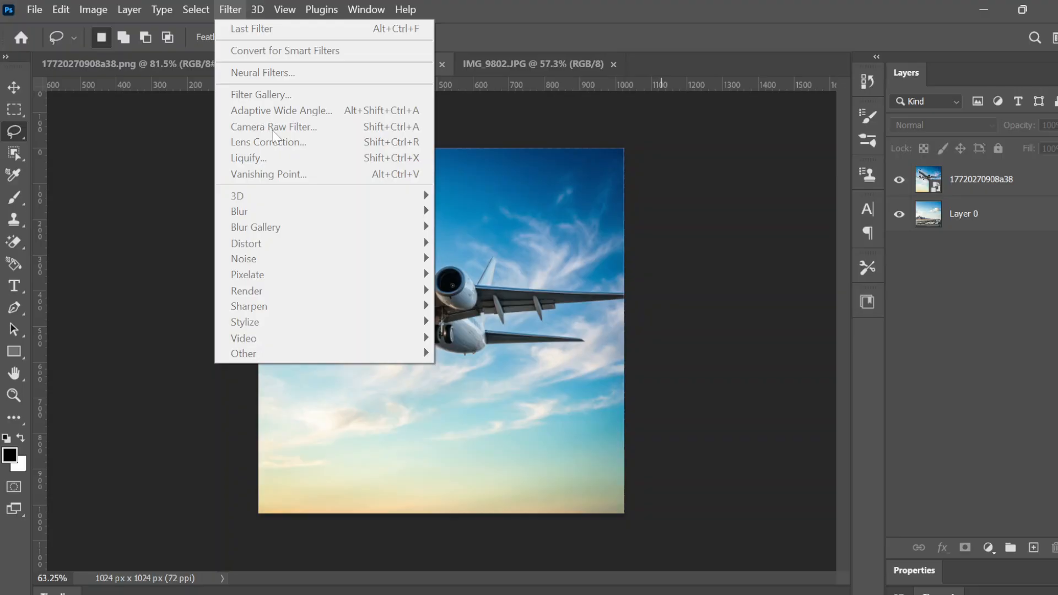
click(966, 311)
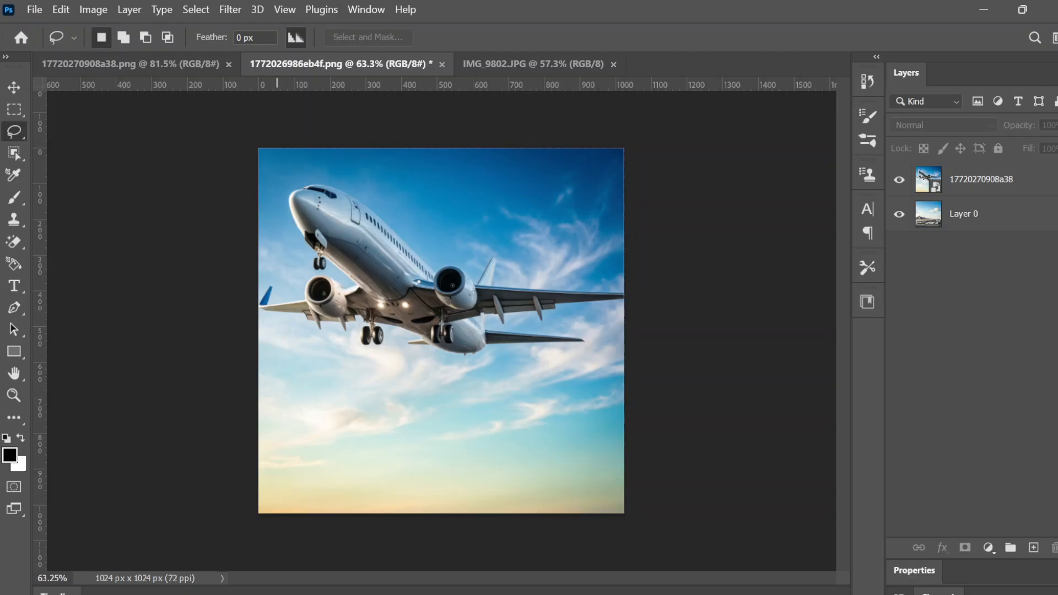
click(899, 180)
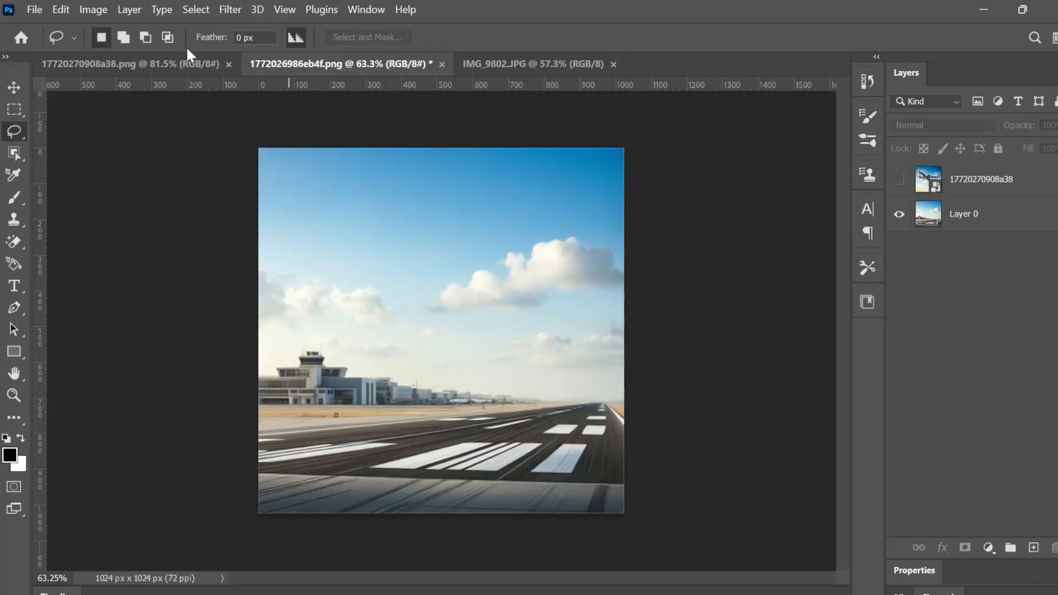
click(169, 71)
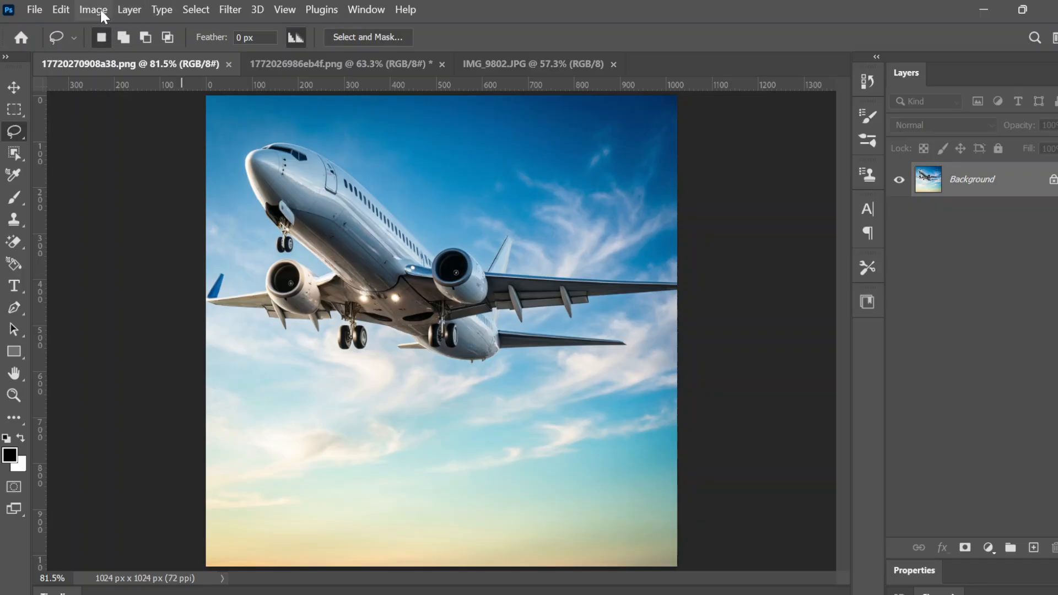
click(68, 7)
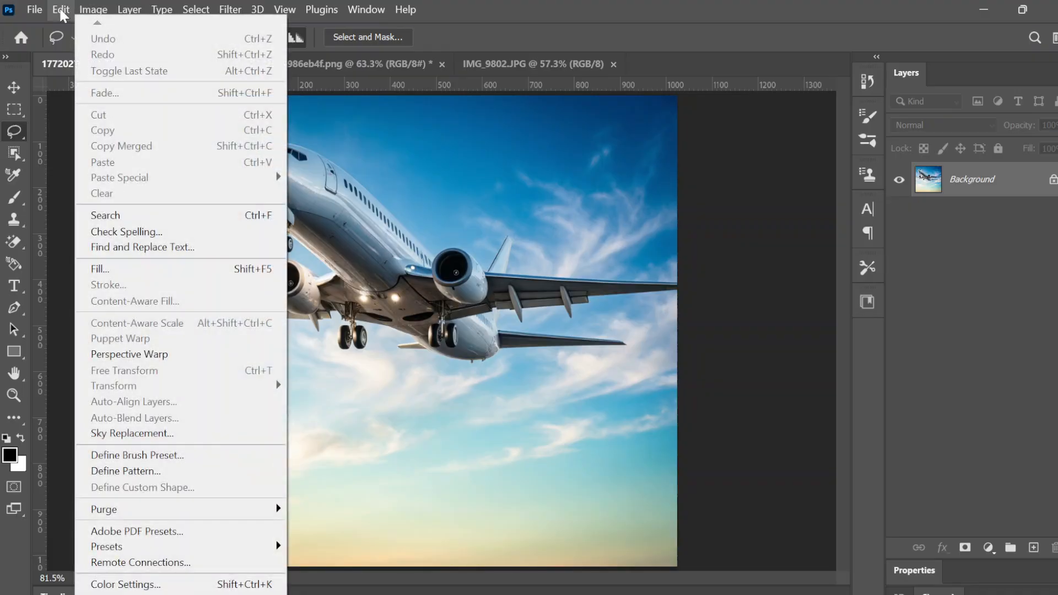
mouse_move(83, 14)
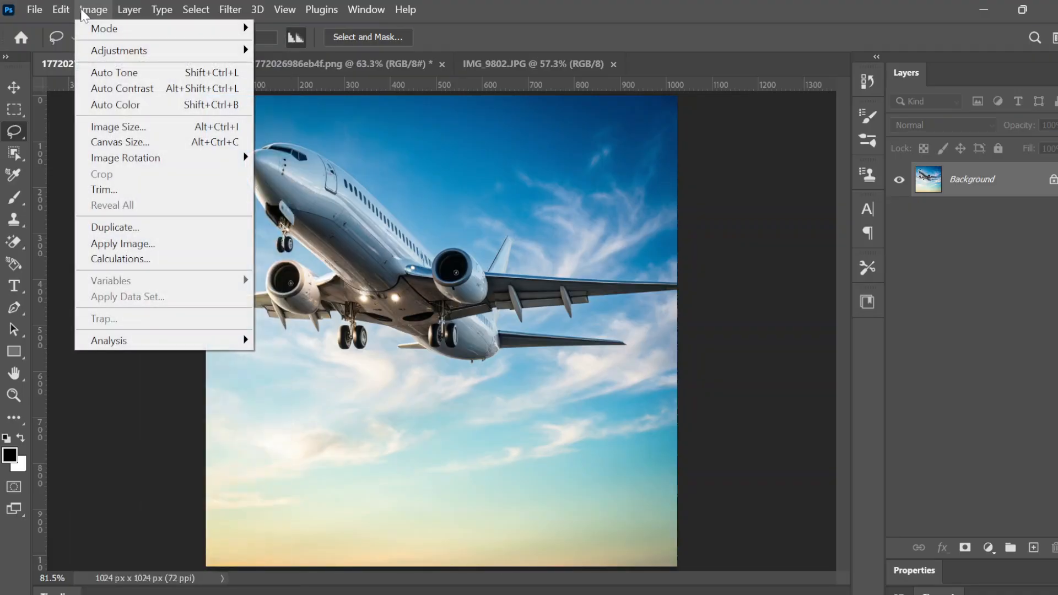
Select the airplane with Select > Subject, copy it to Layer 1, and hide the Background
mouse_move(165, 15)
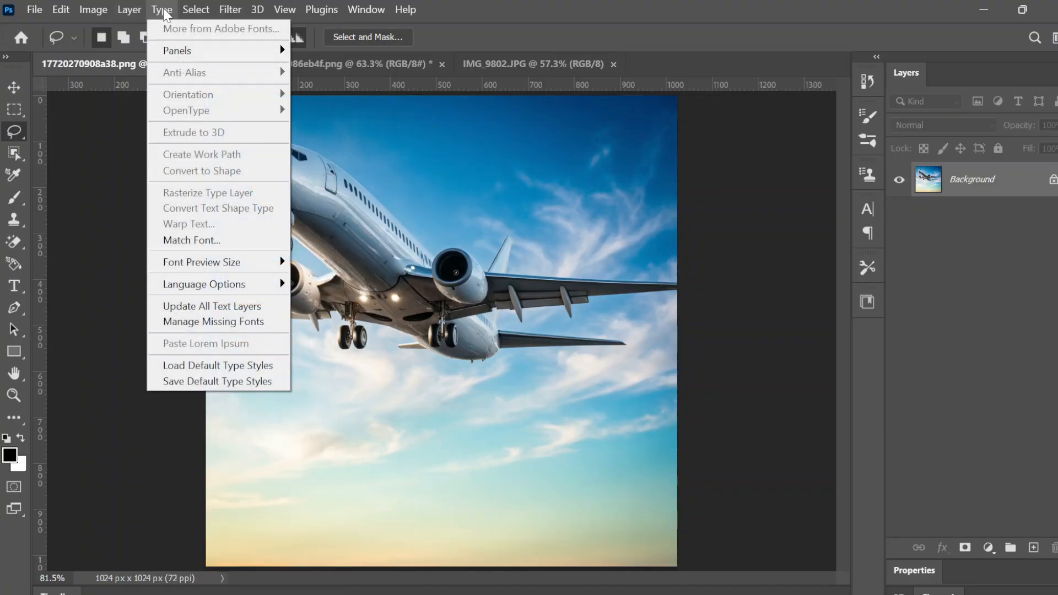
mouse_move(203, 13)
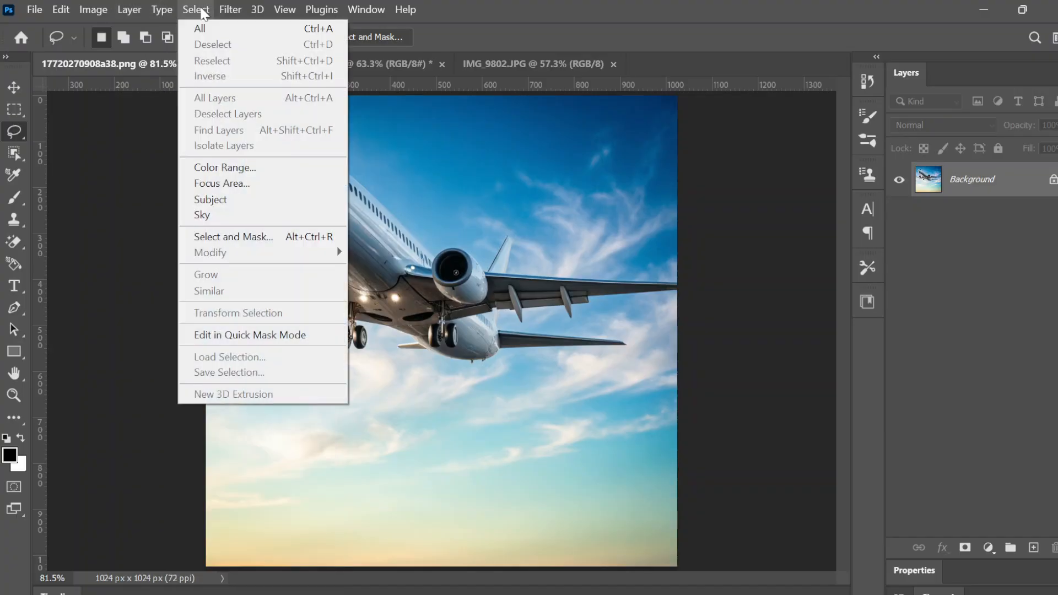
click(224, 204)
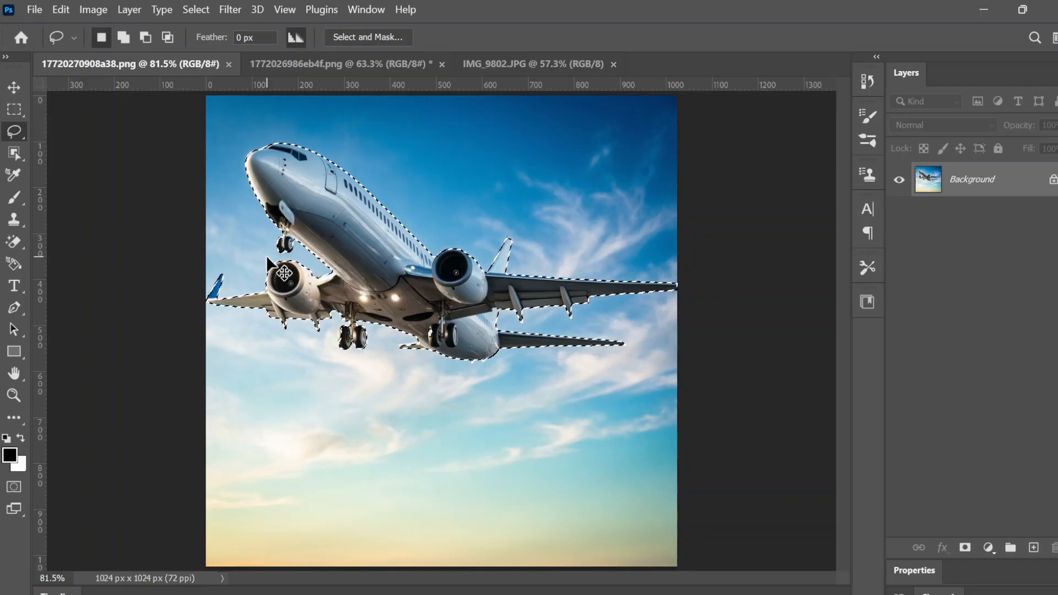
key(ctrl+j)
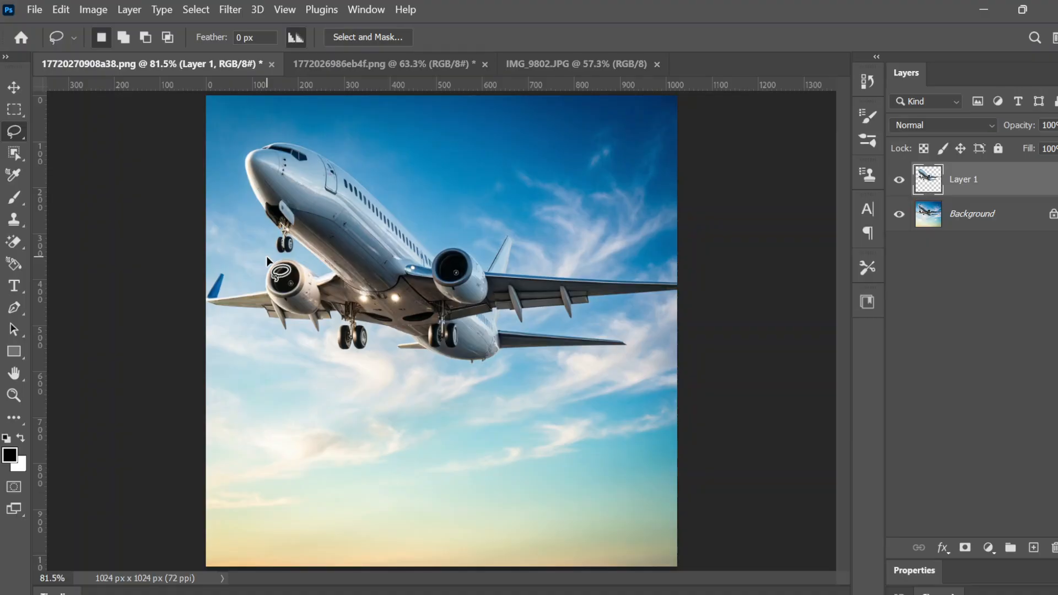
click(900, 214)
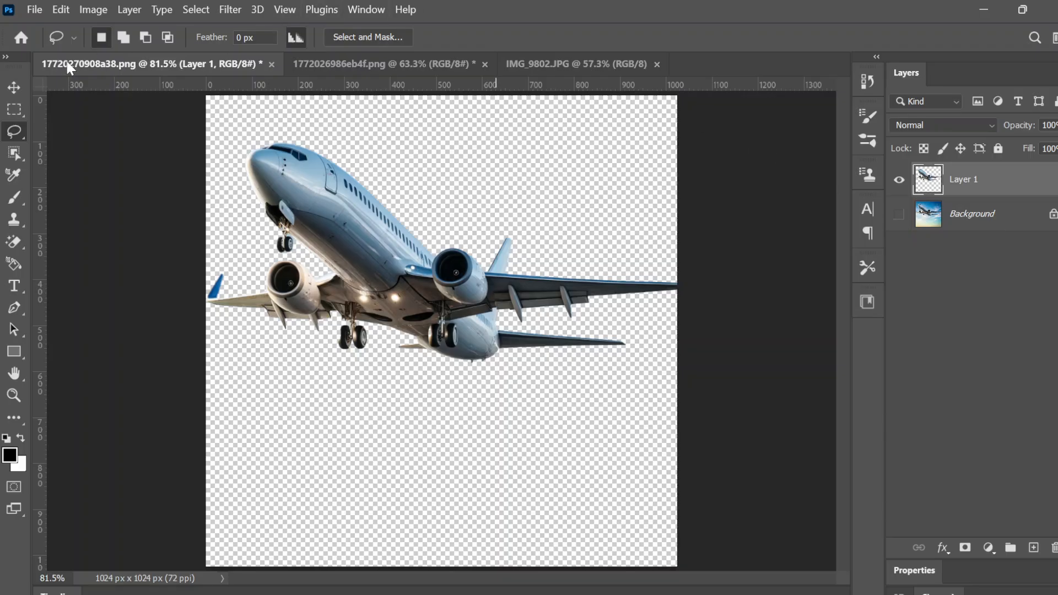
click(14, 88)
click(13, 88)
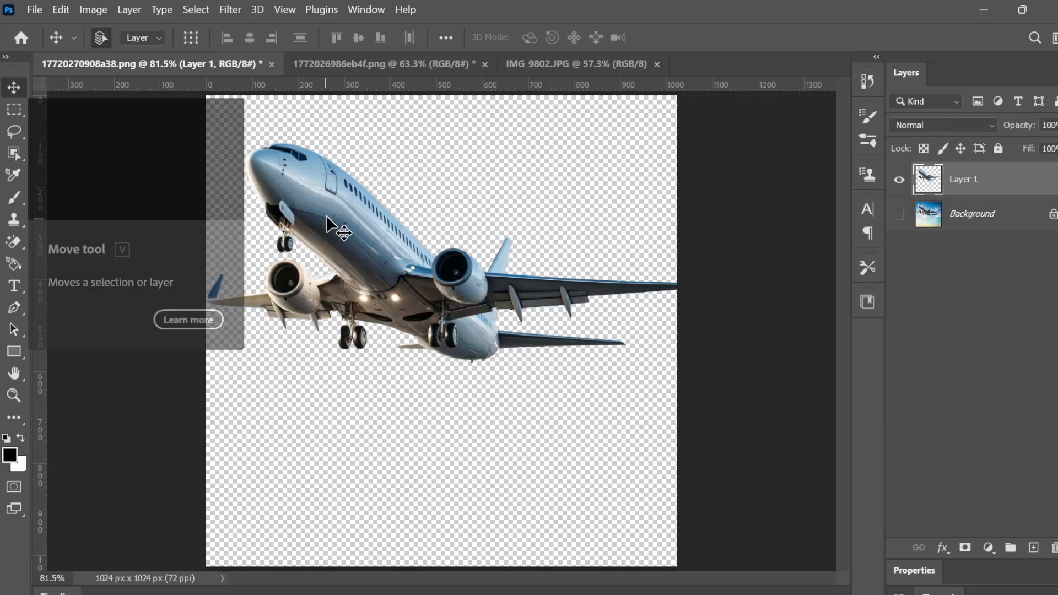
drag(326, 215, 506, 79)
drag(434, 68, 425, 150)
drag(411, 240, 400, 270)
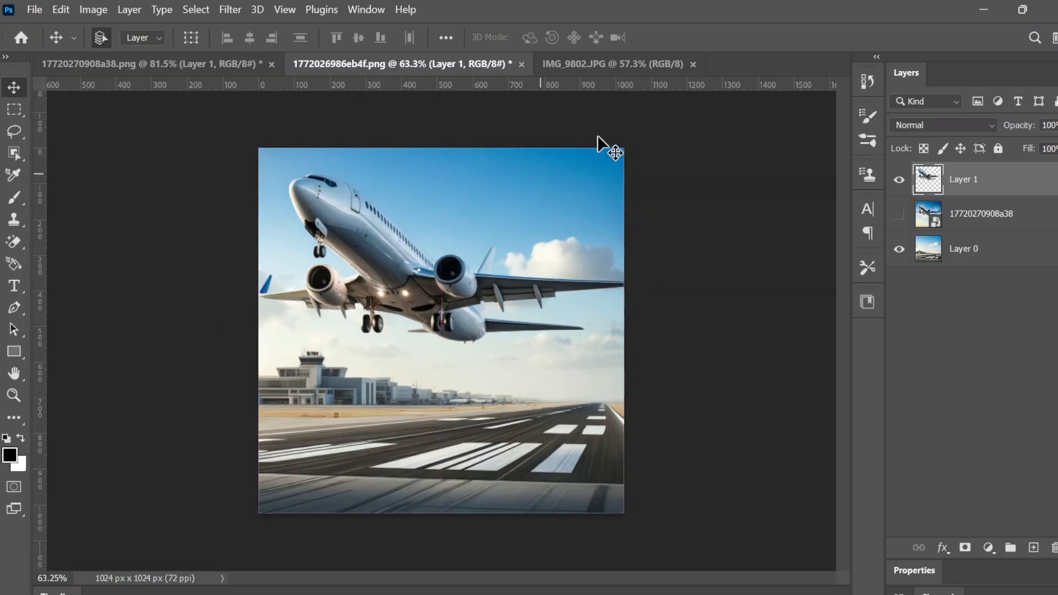
Check the IMG_9802 reference, then shift the airplane slightly down and right on the runway
click(626, 65)
click(488, 64)
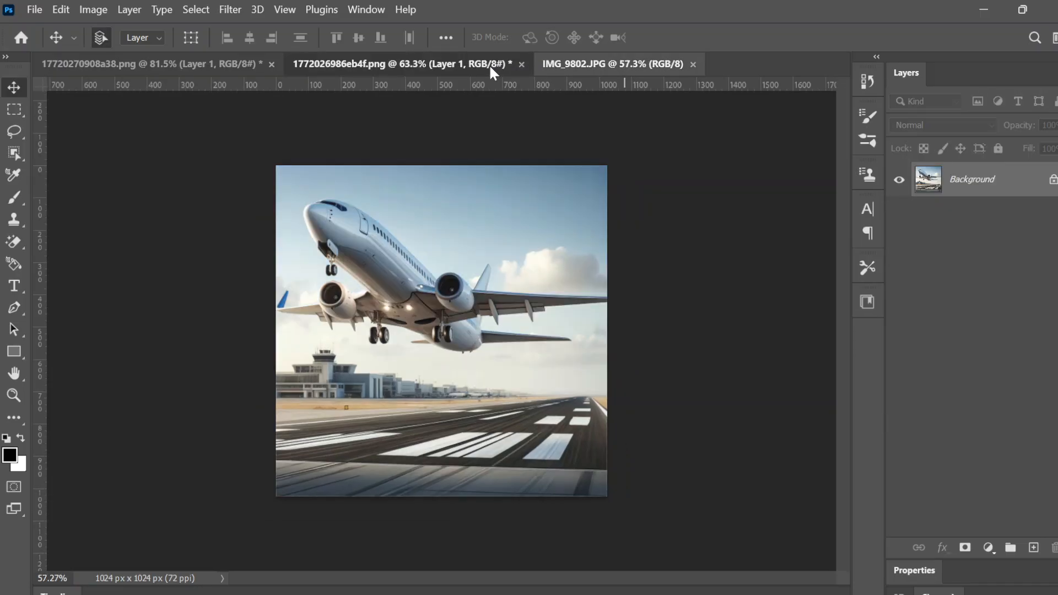
drag(383, 243, 402, 265)
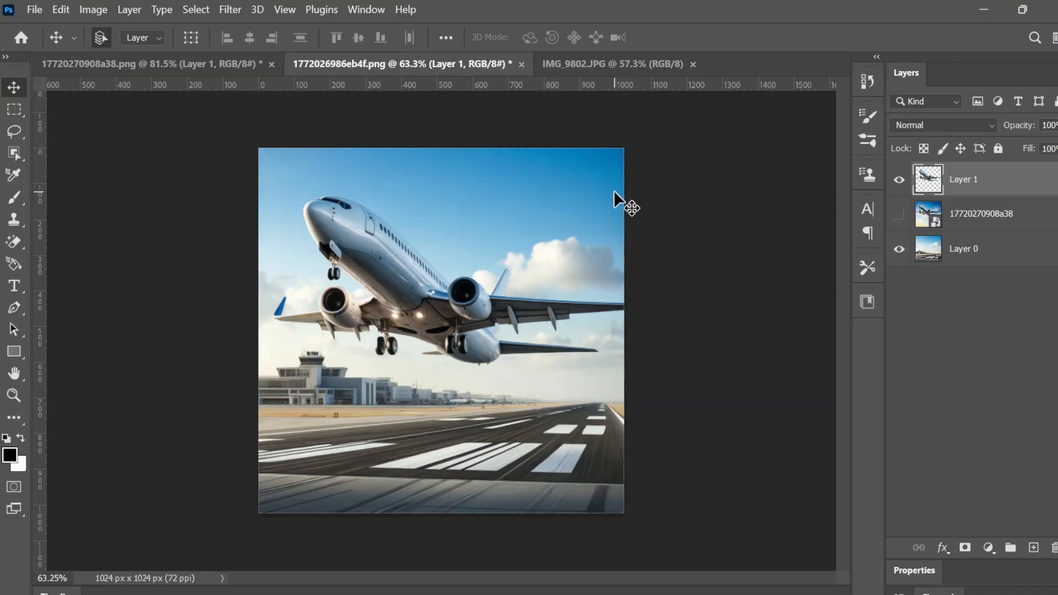
key(ctrl+z)
key(ctrl+z)
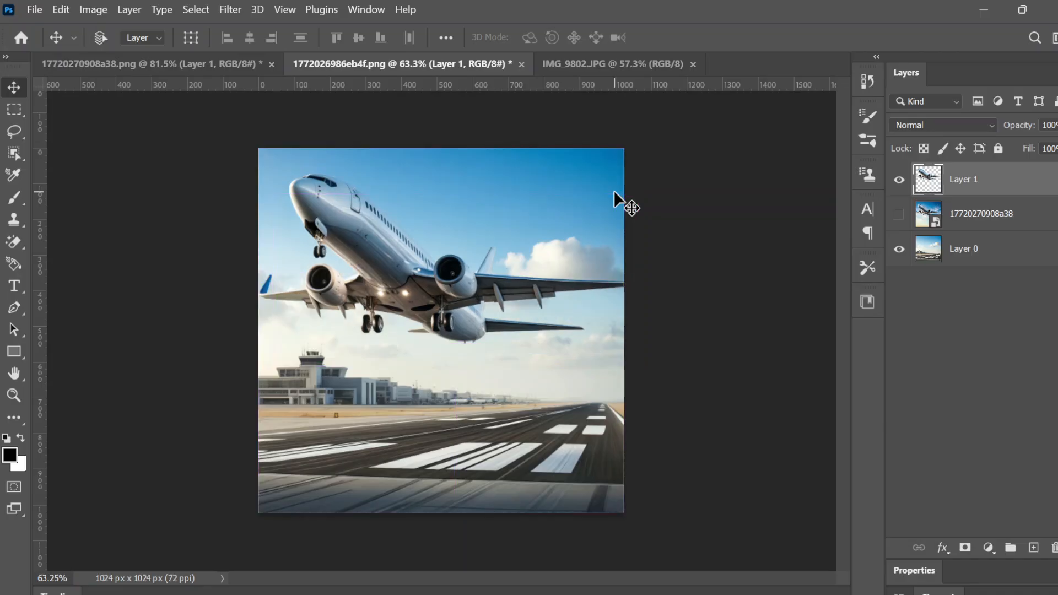
key(ctrl+z)
key(ctrl+z)
key(ctrl+z)
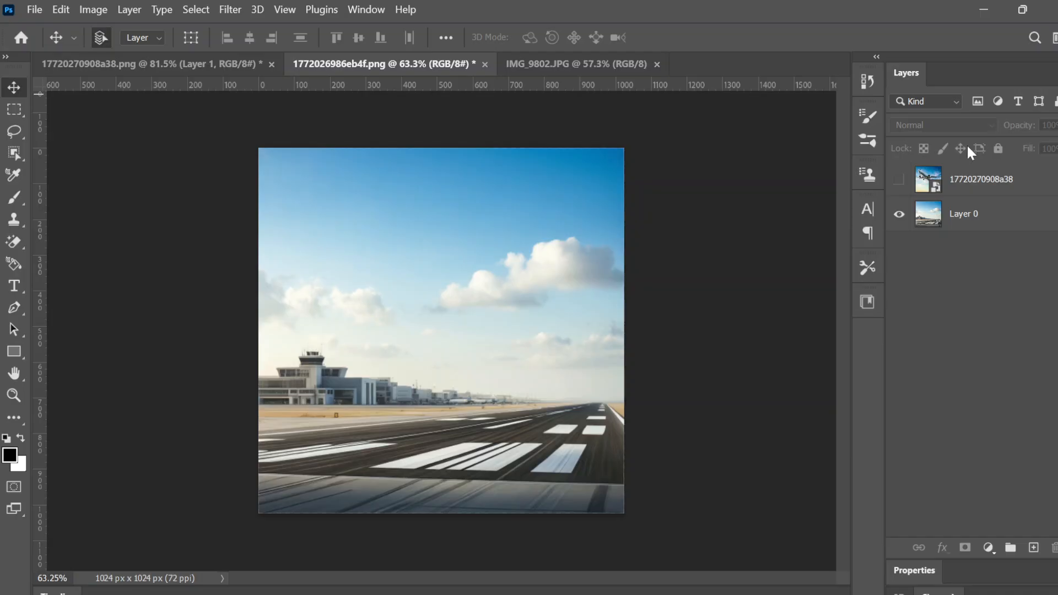
click(899, 180)
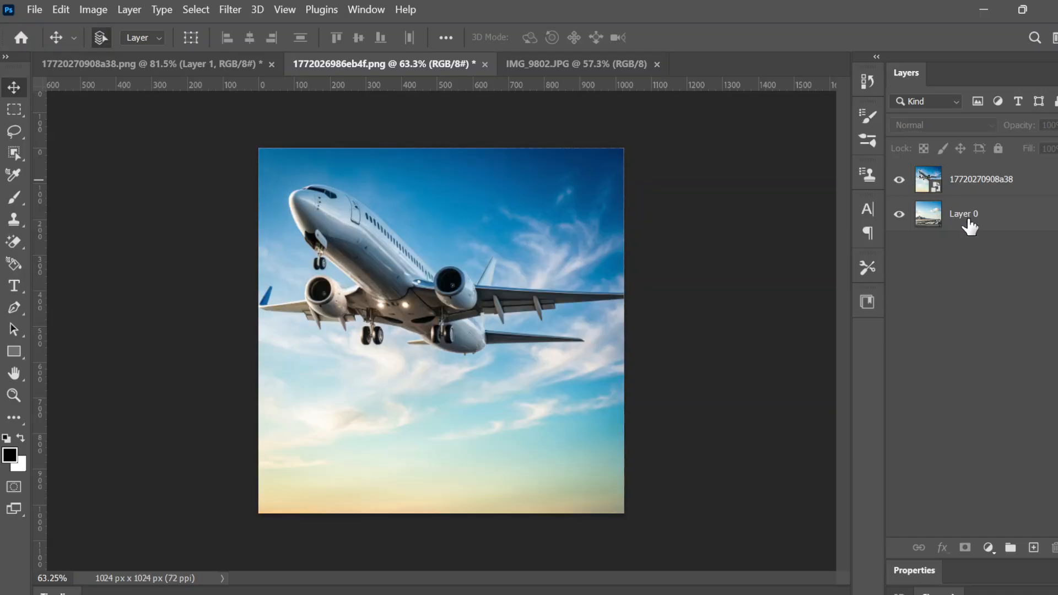
Select Layer 0 and the sky airplane layer, browsing the Edit menu and layer options without applying anything
click(969, 225)
right_click(968, 218)
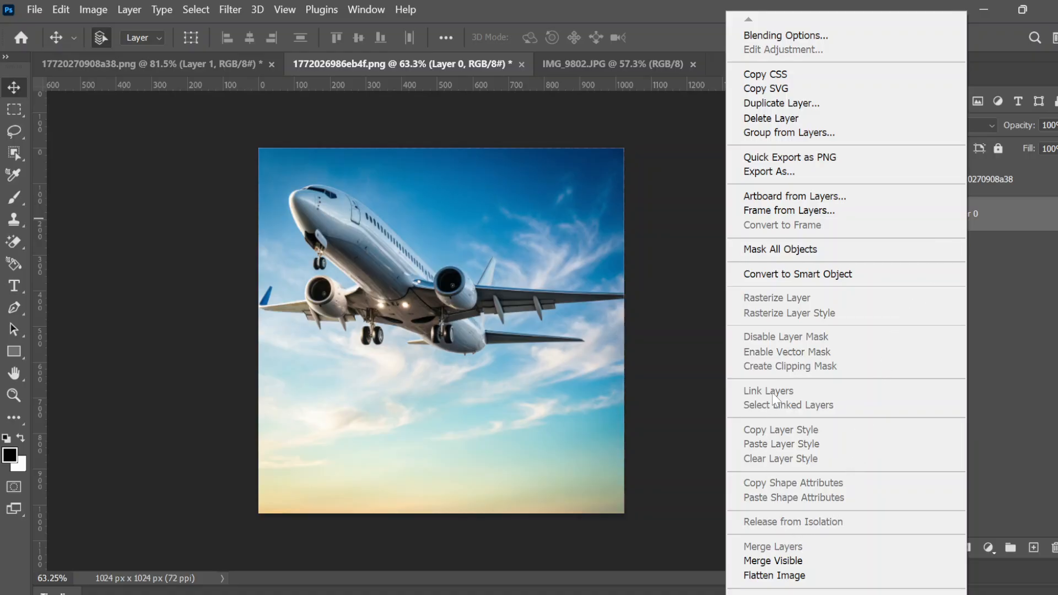
click(1014, 313)
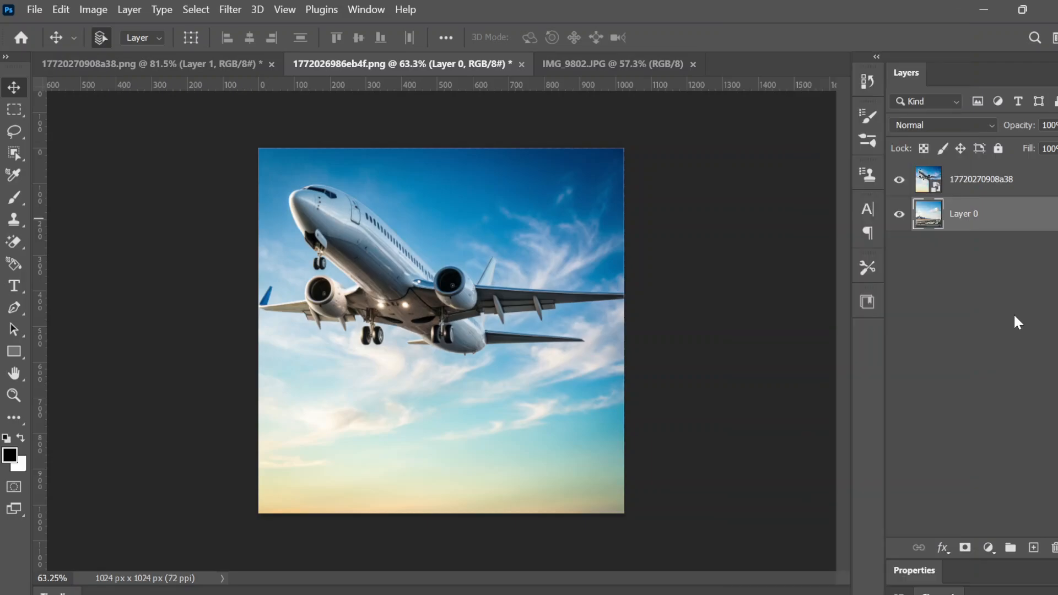
shift+click(951, 193)
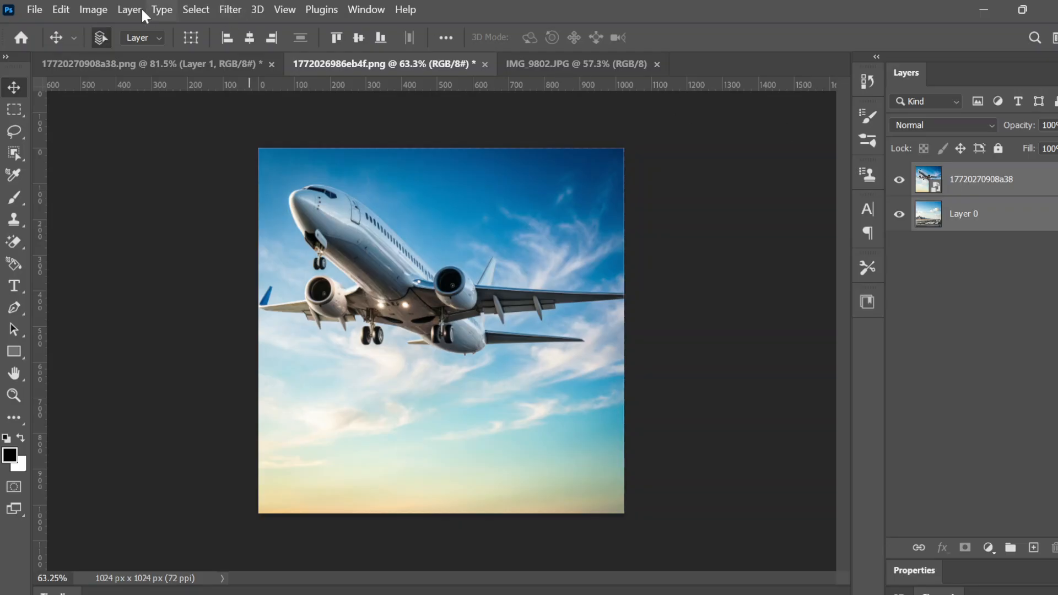
click(68, 9)
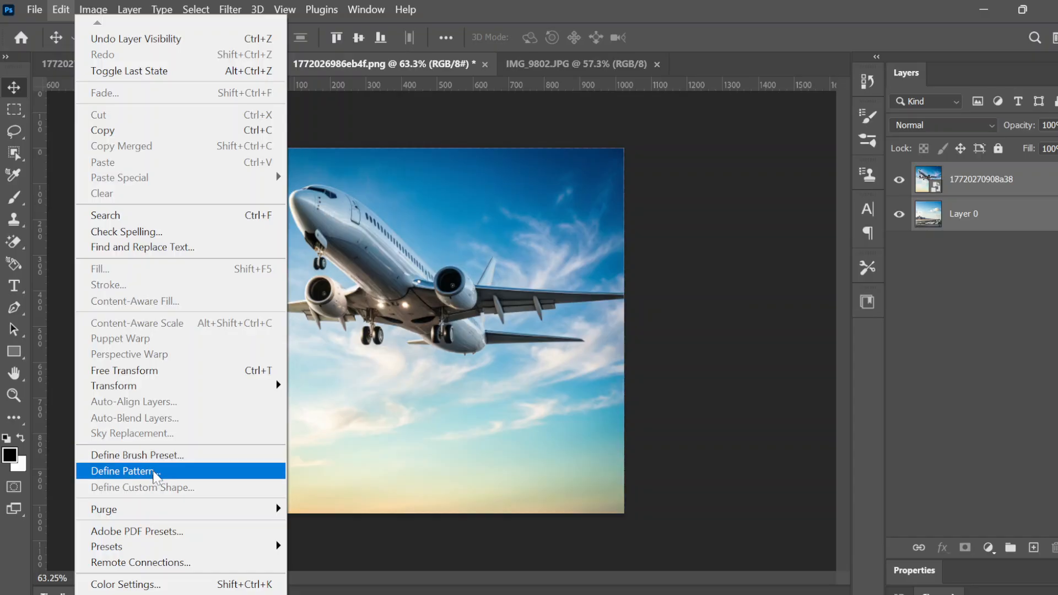
click(911, 359)
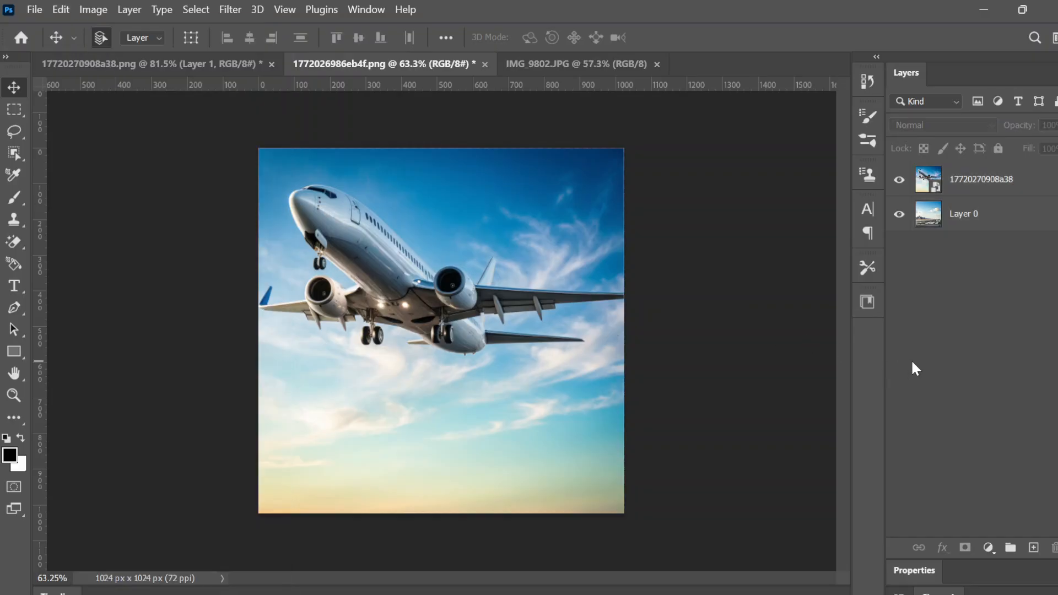
click(966, 197)
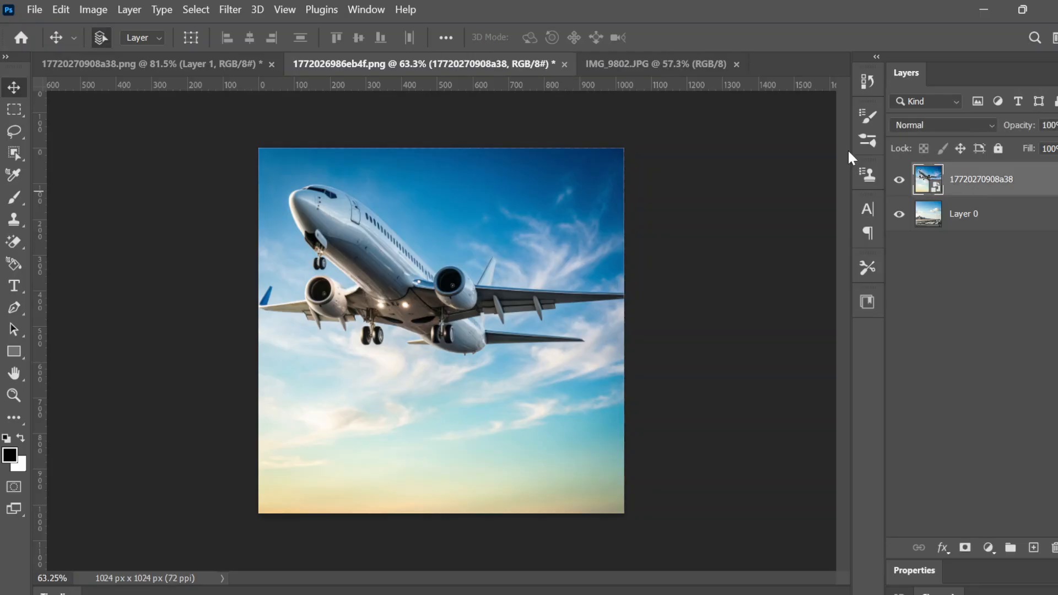
click(996, 218)
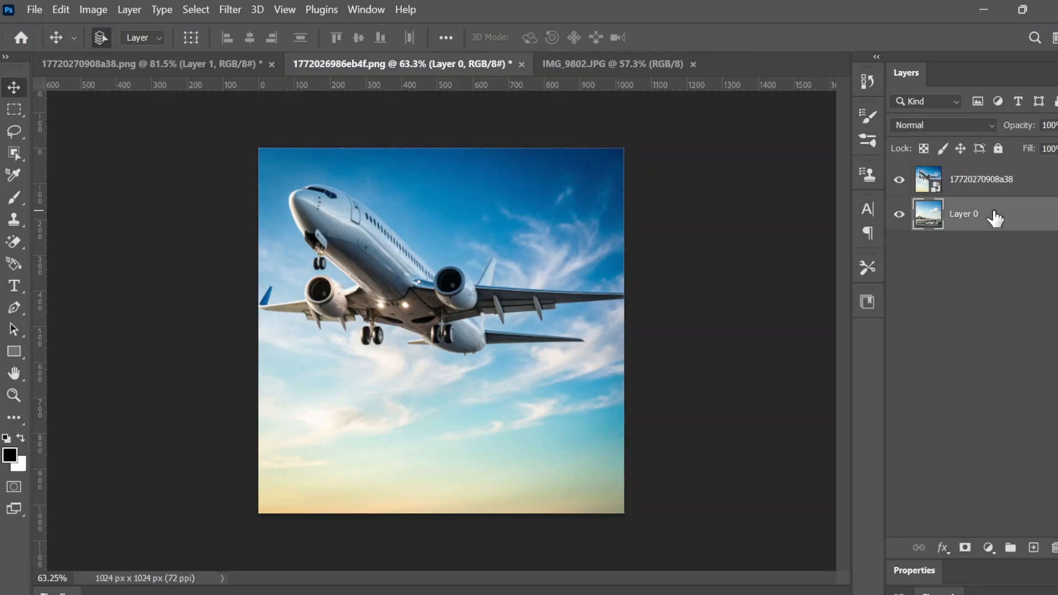
click(61, 9)
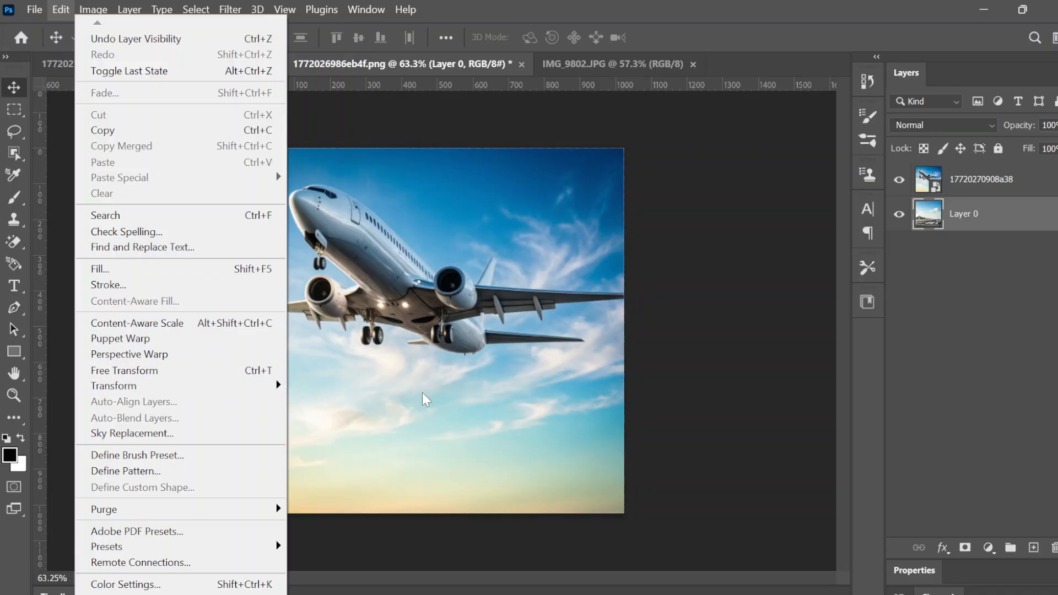
click(974, 189)
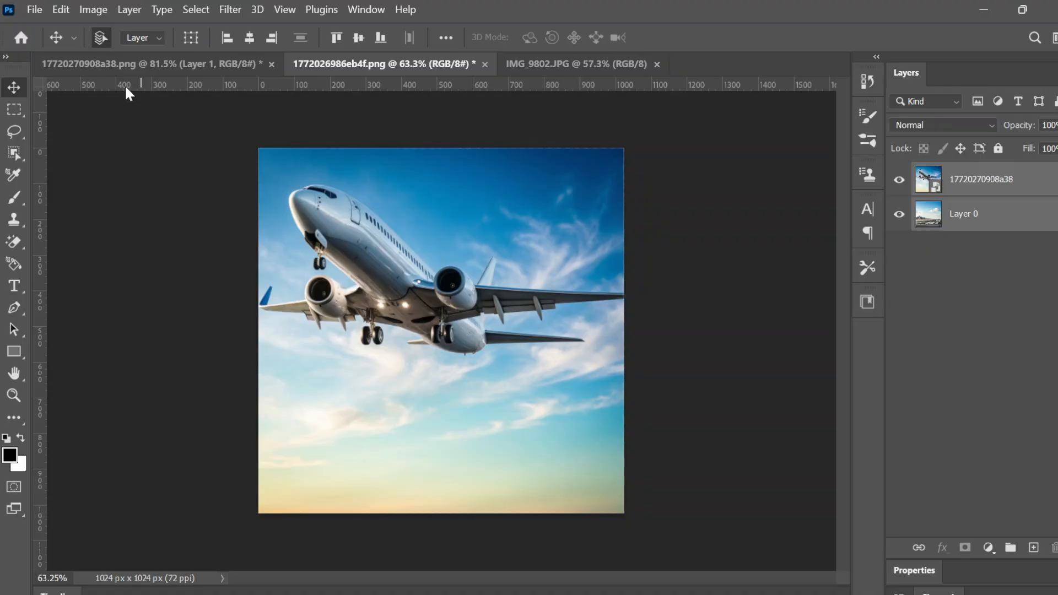
click(540, 66)
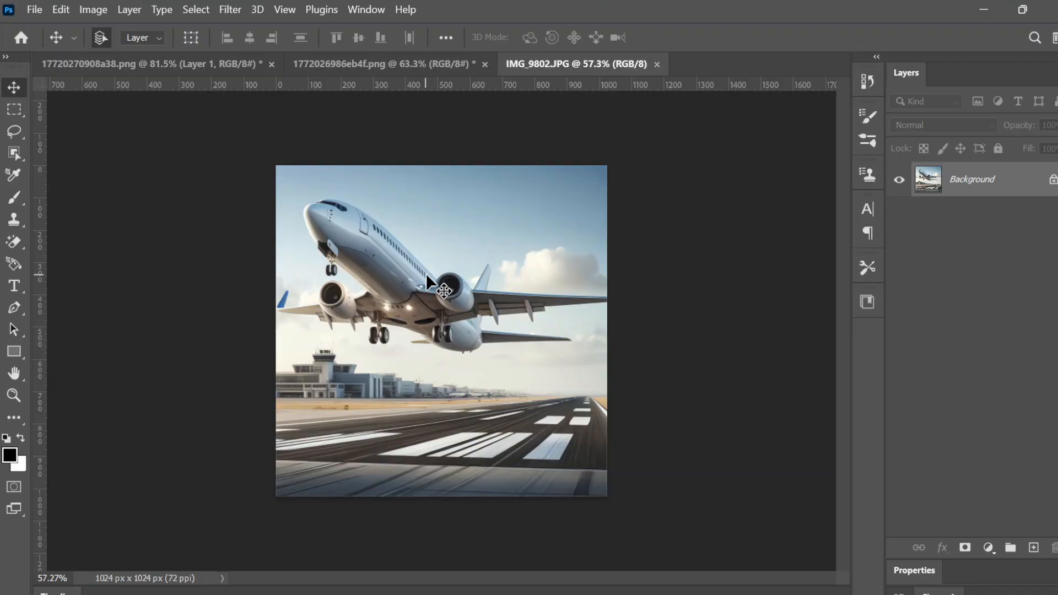
click(348, 71)
click(202, 54)
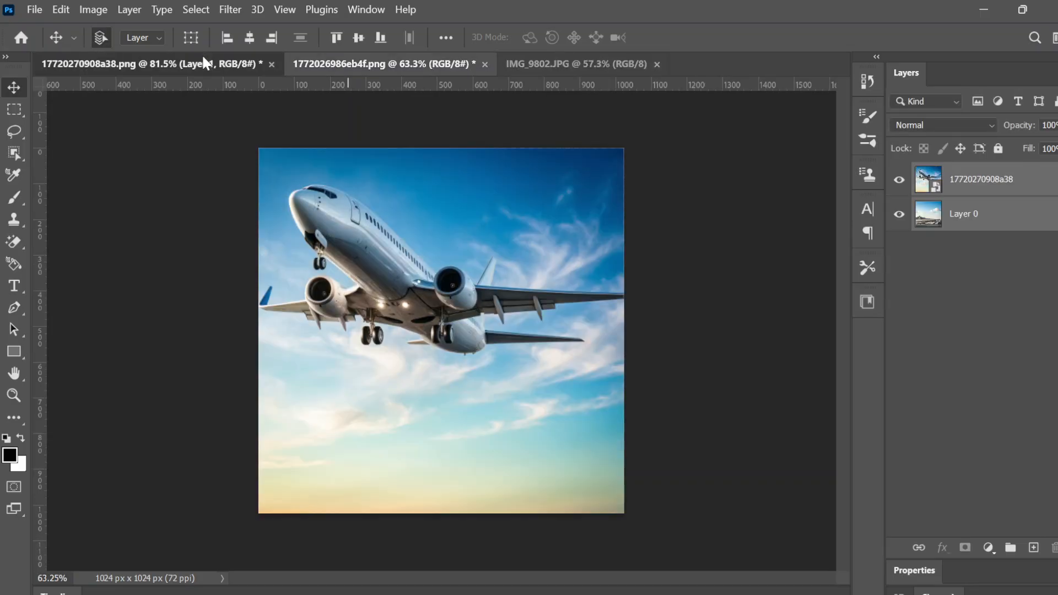
drag(365, 63, 671, 170)
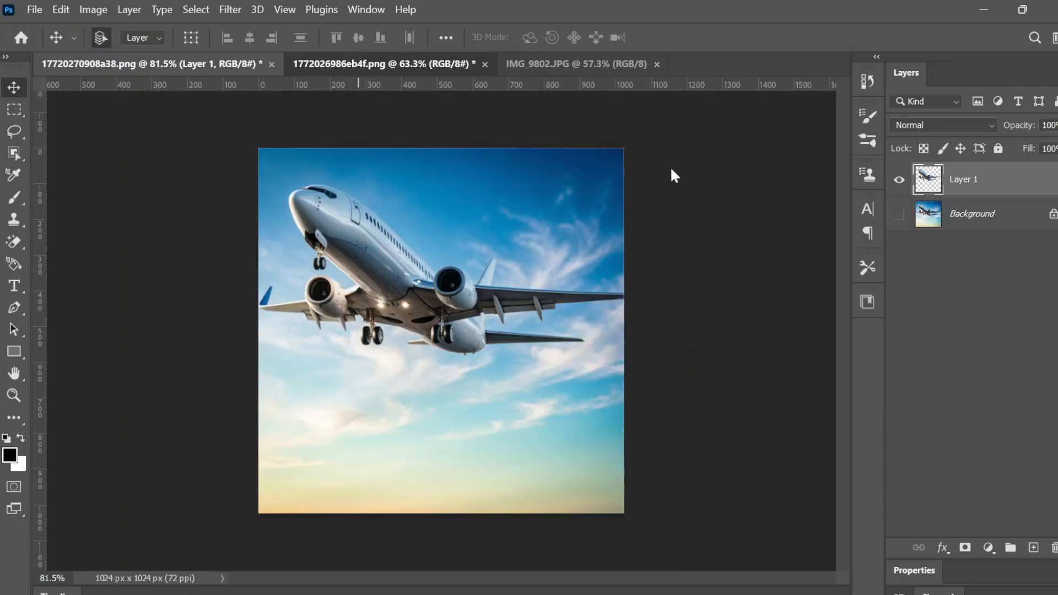
click(971, 223)
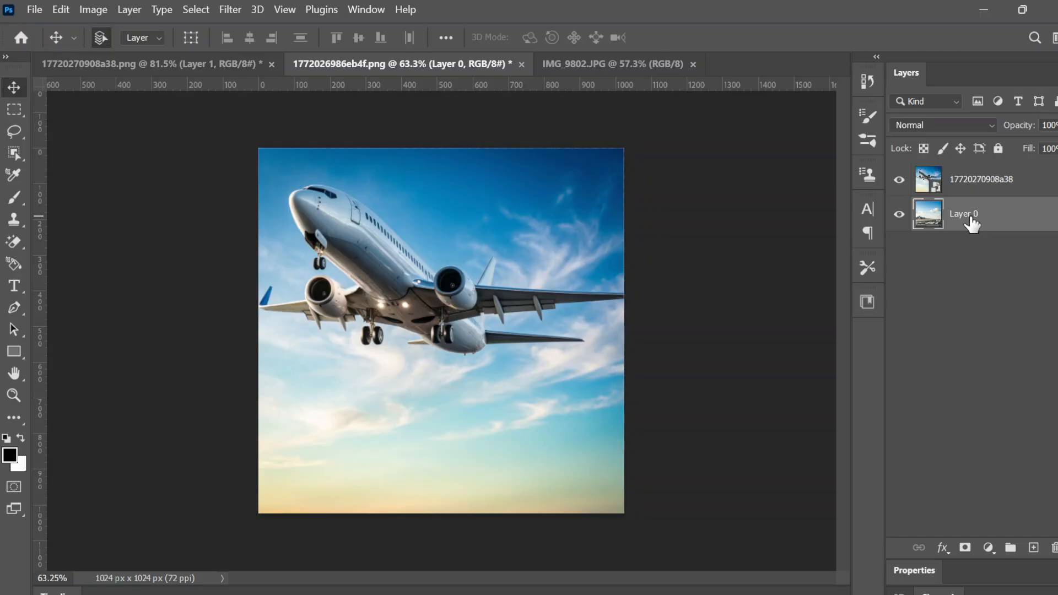
right_click(971, 222)
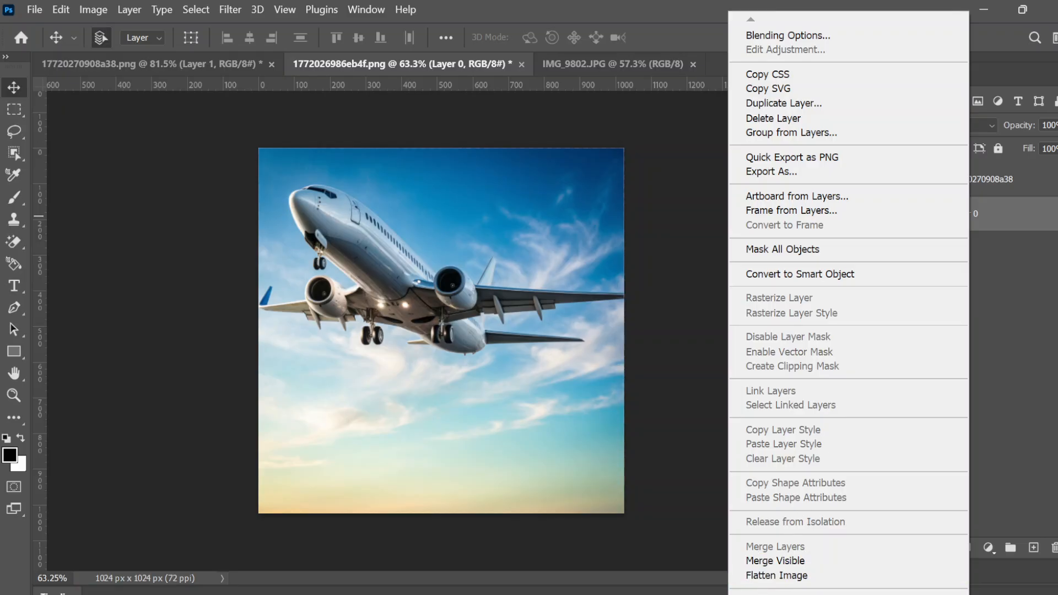
mouse_move(849, 594)
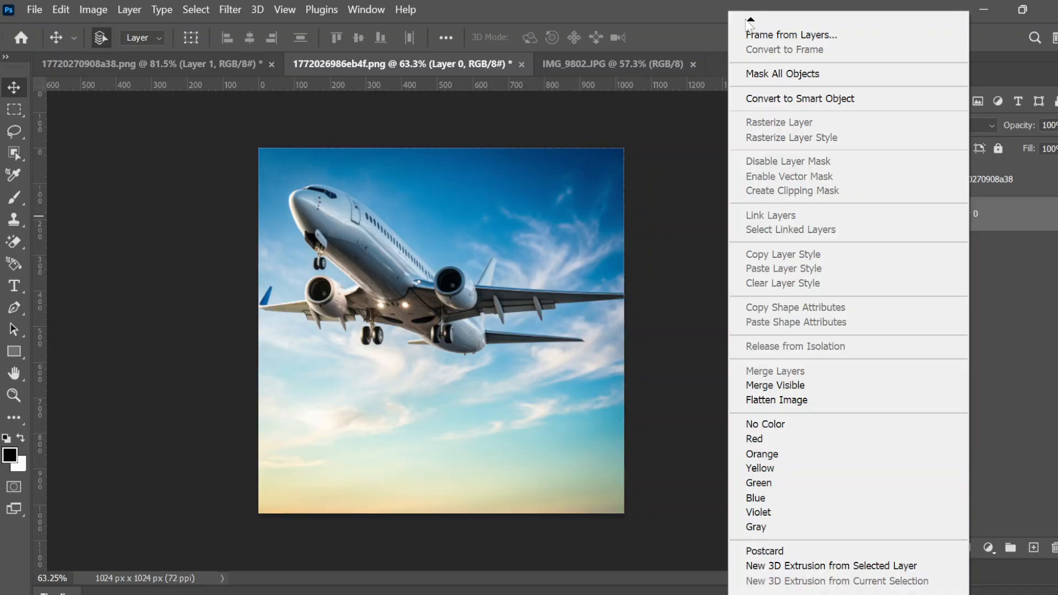
mouse_move(752, 25)
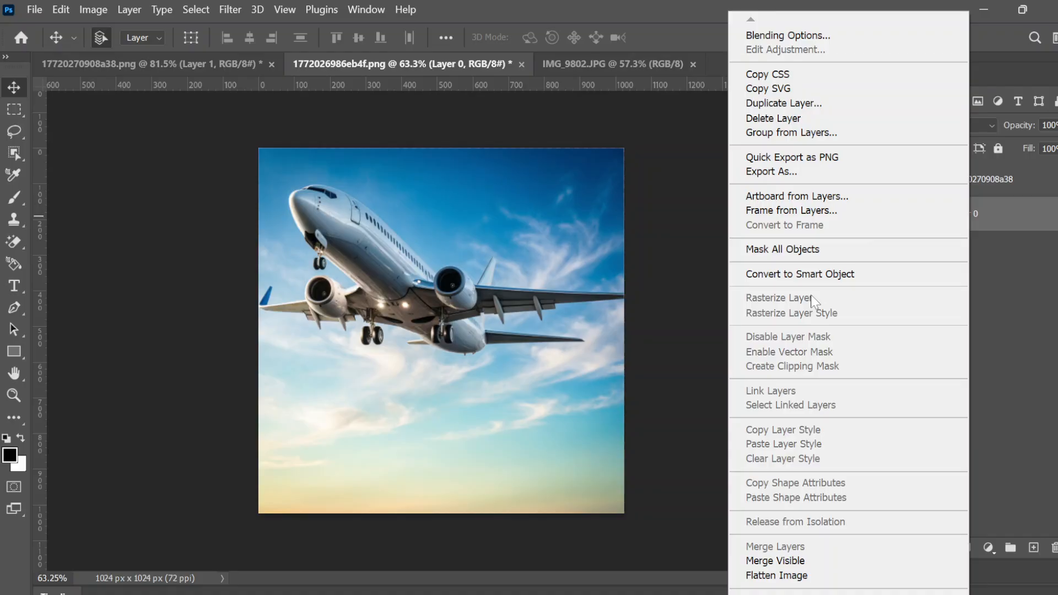
click(1028, 306)
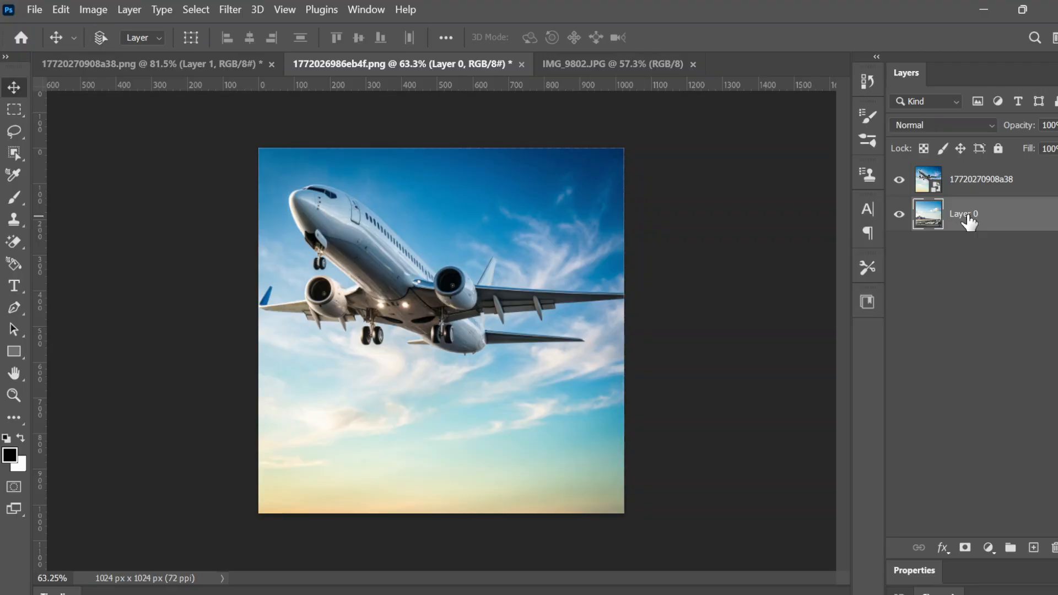
ctrl+click(960, 189)
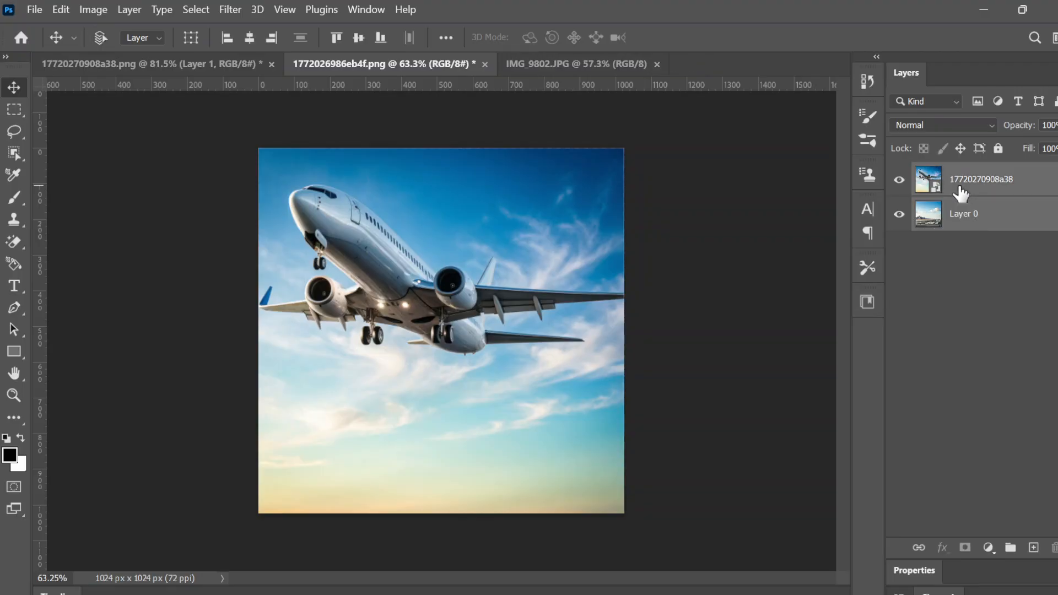
click(61, 9)
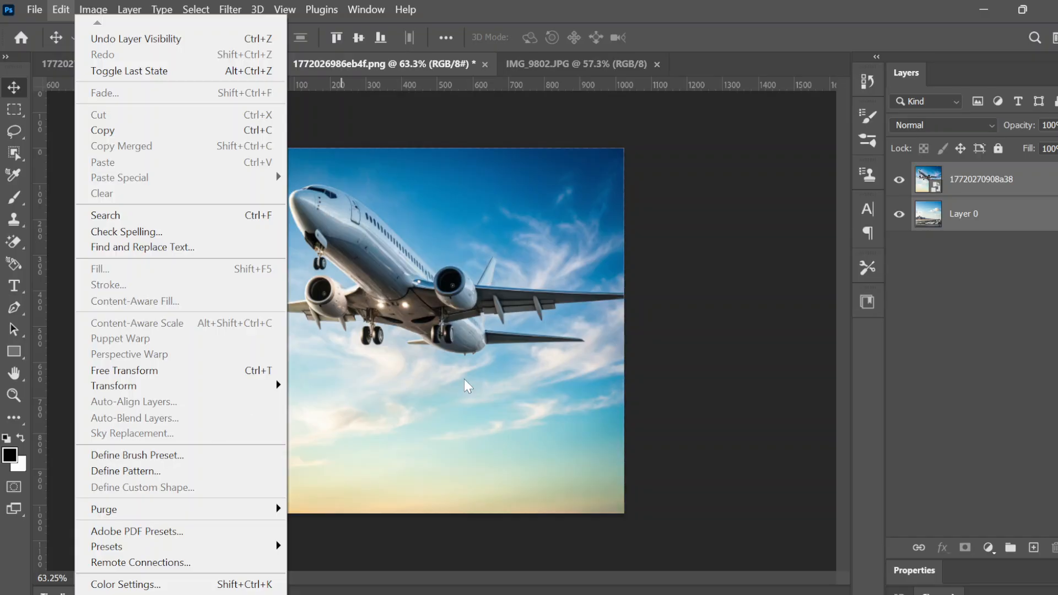
click(923, 405)
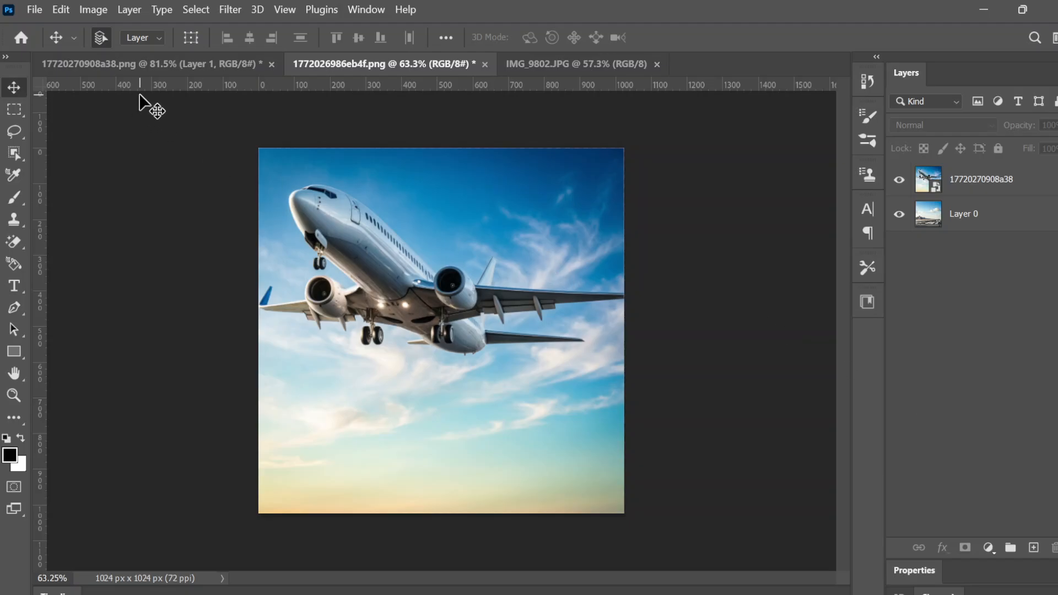
click(210, 65)
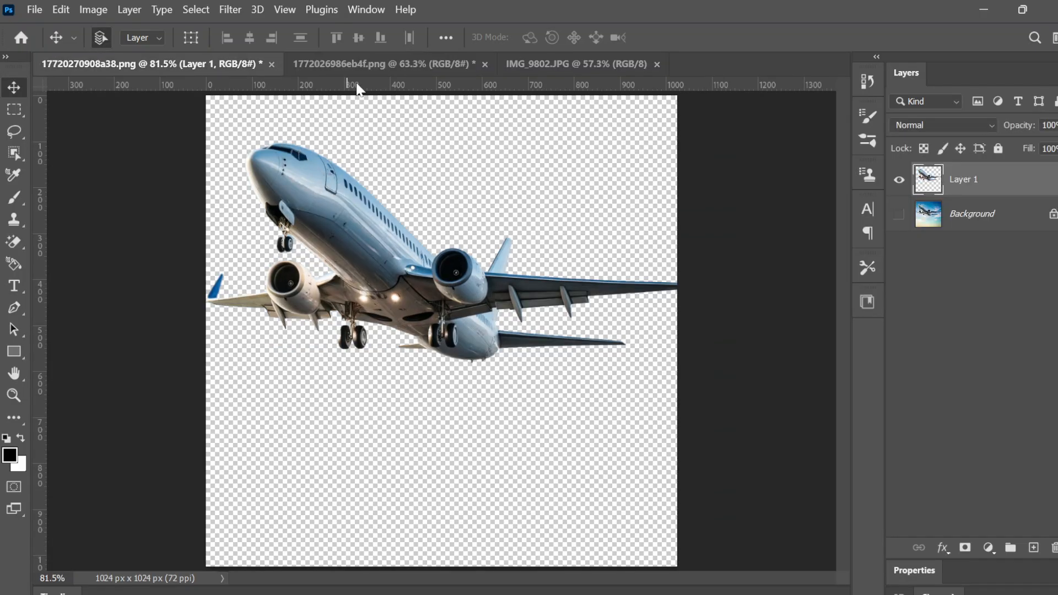
Bring up IMG_9802.JPG, the 1024 × 1024 photo of the airliner climbing over the runway
click(534, 64)
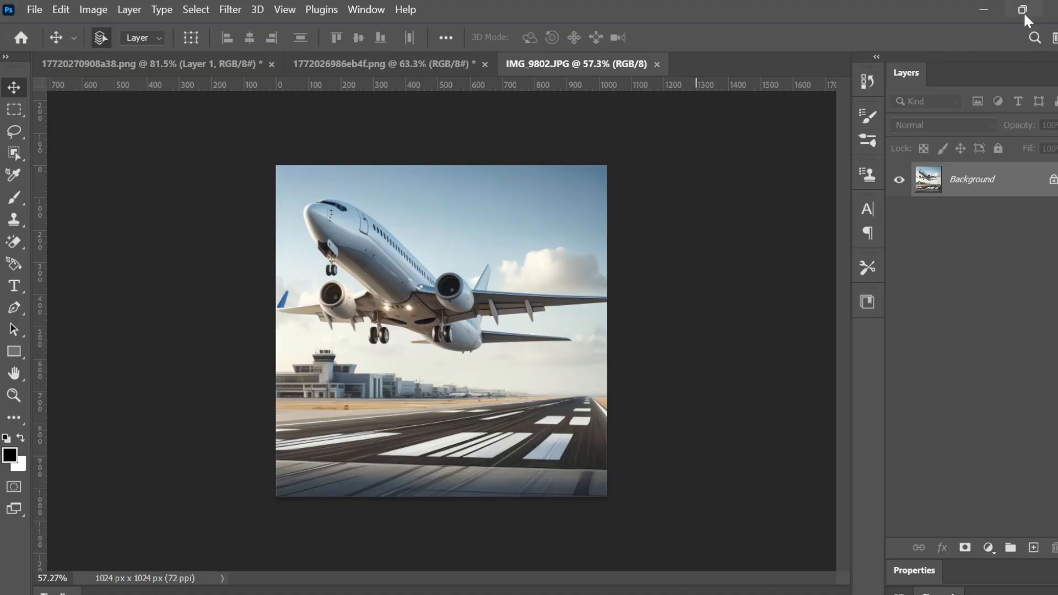
Restore down the Photoshop window so OBS Studio's Stop Recording controls appear beneath it
mouse_move(1024, 10)
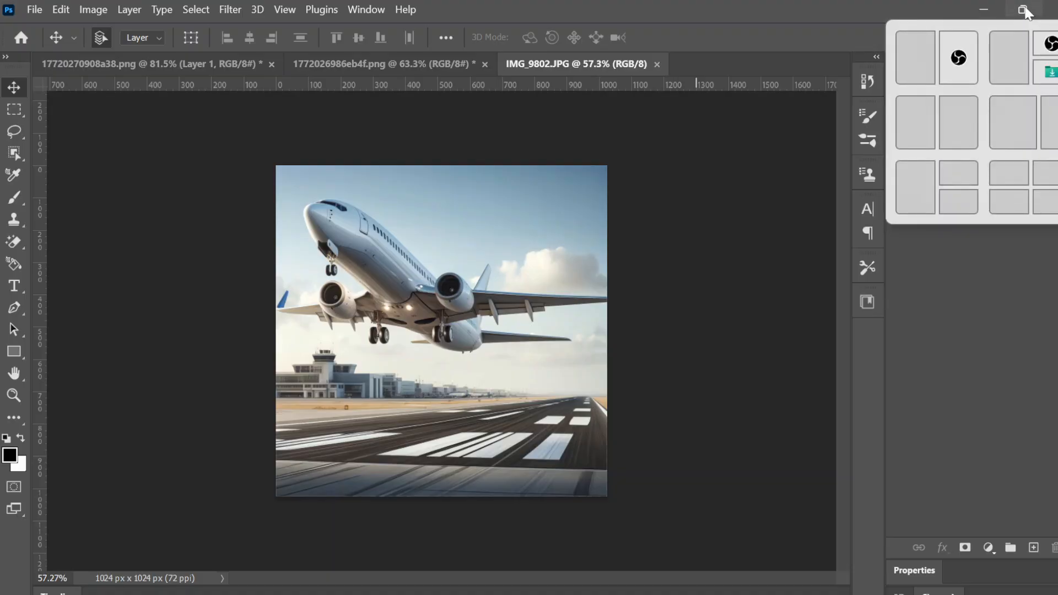
click(1024, 10)
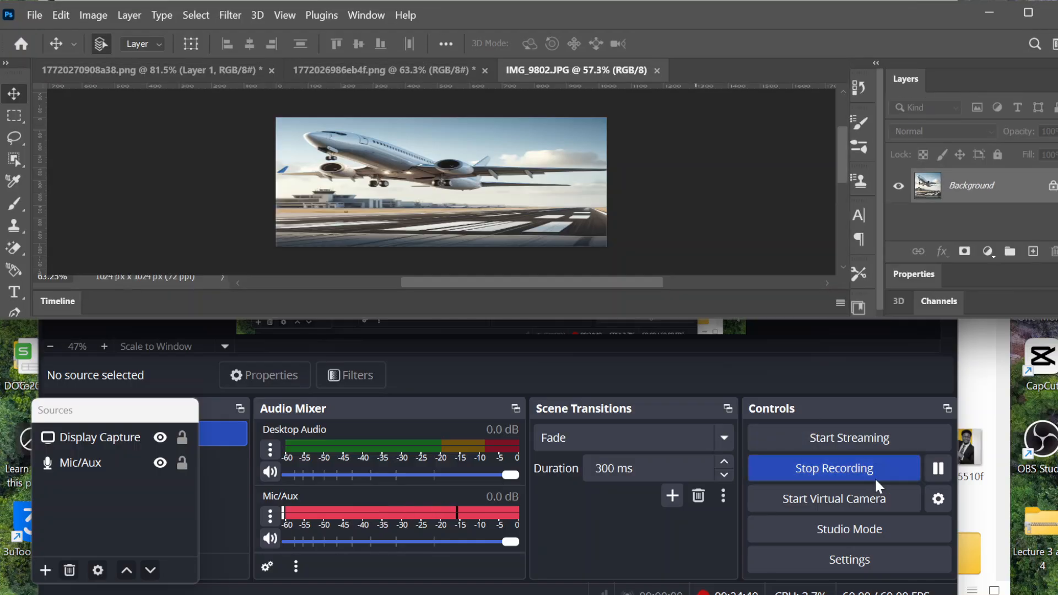